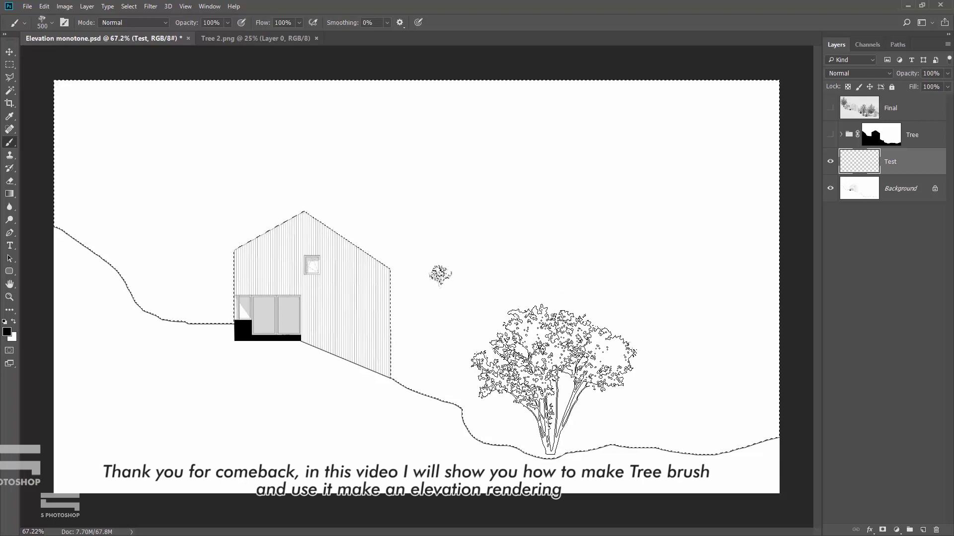
- Preview the finished Final rendering by showing and then hiding it again
{"action": "scroll", "coordinate": [547, 381], "scroll_direction": "up", "scroll_amount": 1}
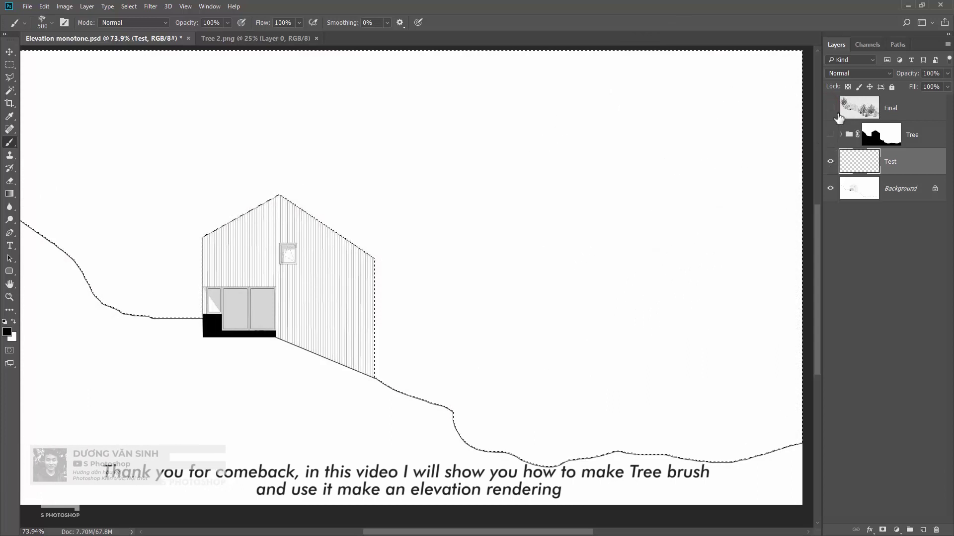
{"action": "left_click", "coordinate": [830, 107]}
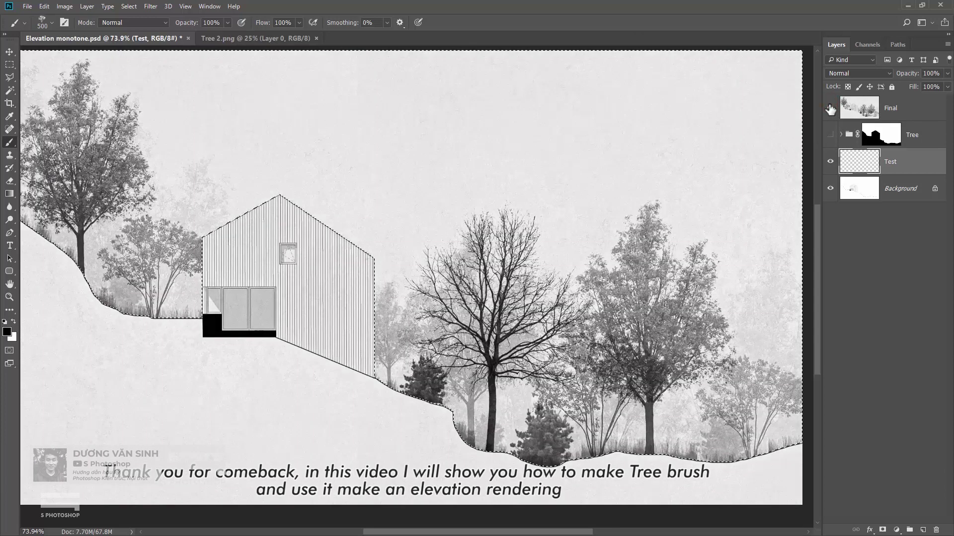
{"action": "left_click", "coordinate": [830, 108]}
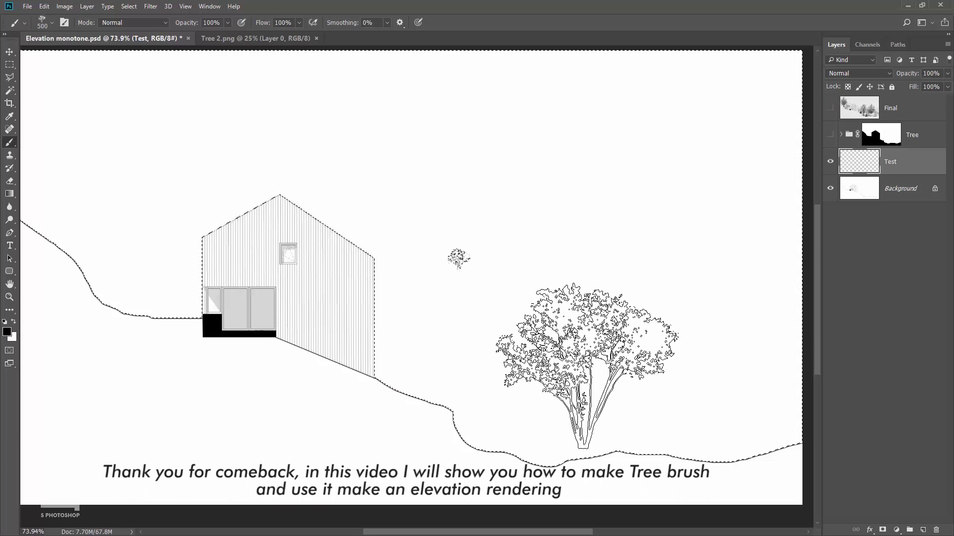
- Stamp test grey trees on the Test layer at 300–600 px and 50–80% opacity
{"action": "left_click", "coordinate": [587, 366]}
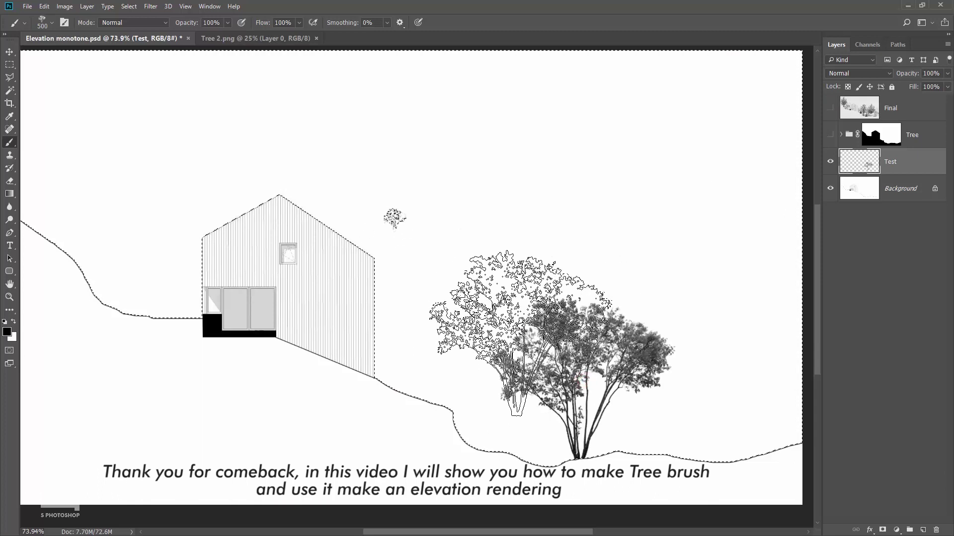
{"action": "key", "text": "bracketleft"}
{"action": "key", "text": "bracketleft"}
{"action": "key", "text": "5"}
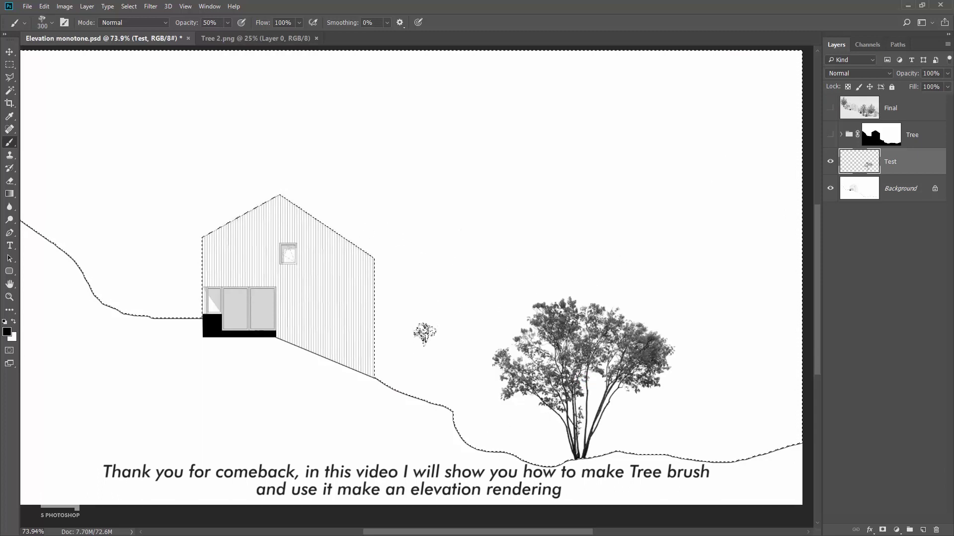
{"action": "left_click", "coordinate": [490, 404]}
{"action": "key", "text": "bracketright"}
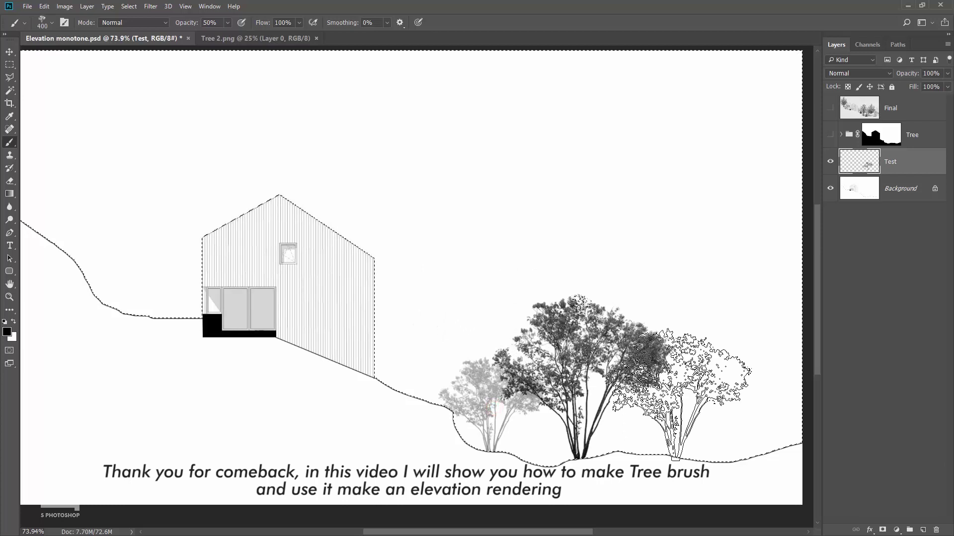
{"action": "left_click", "coordinate": [663, 405]}
{"action": "key", "text": "bracketright"}
{"action": "key", "text": "bracketright"}
{"action": "key", "text": "bracketleft"}
{"action": "key", "text": "8"}
{"action": "left_click", "coordinate": [128, 234]}
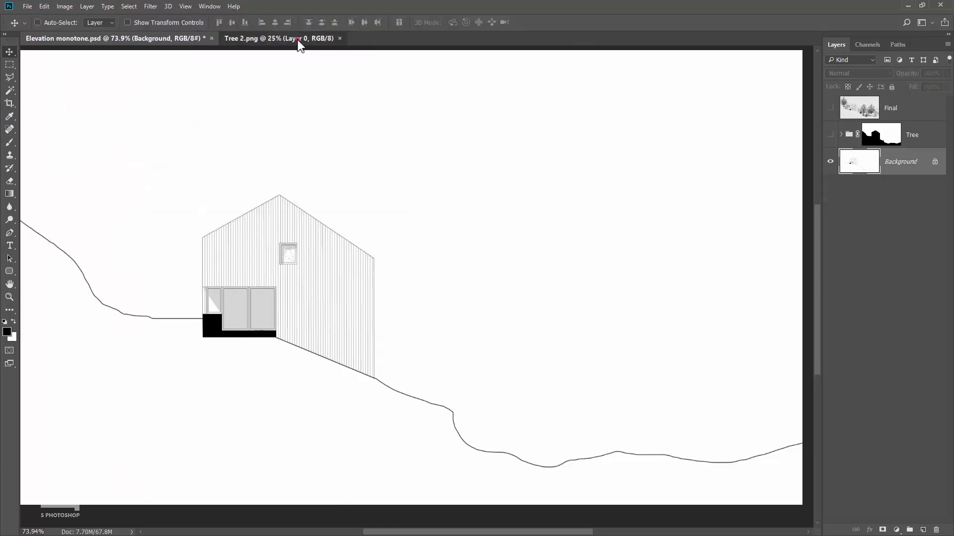
- Define the Tree 2.png lilac tree image as a brush preset named Tree 2.png
{"action": "left_click", "coordinate": [297, 40]}
{"action": "scroll", "coordinate": [437, 229], "scroll_direction": "up", "scroll_amount": 1}
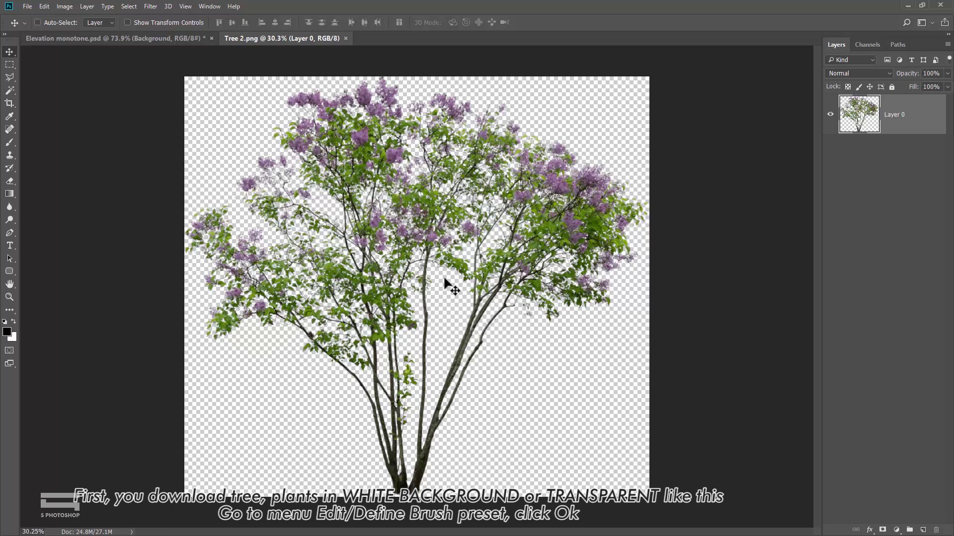
{"action": "scroll", "coordinate": [446, 290], "scroll_direction": "up", "scroll_amount": 2}
{"action": "scroll", "coordinate": [446, 295], "scroll_direction": "down", "scroll_amount": 1}
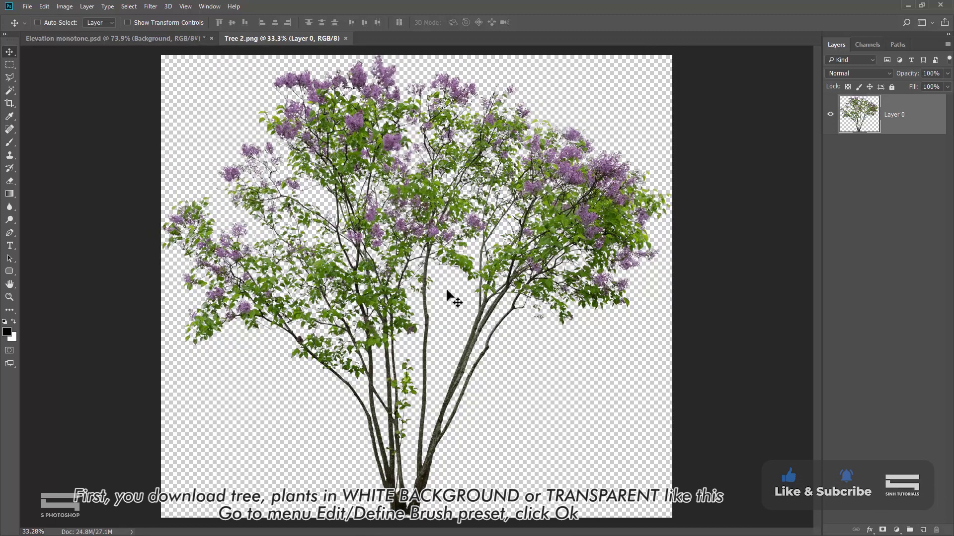
{"action": "left_click", "coordinate": [45, 6]}
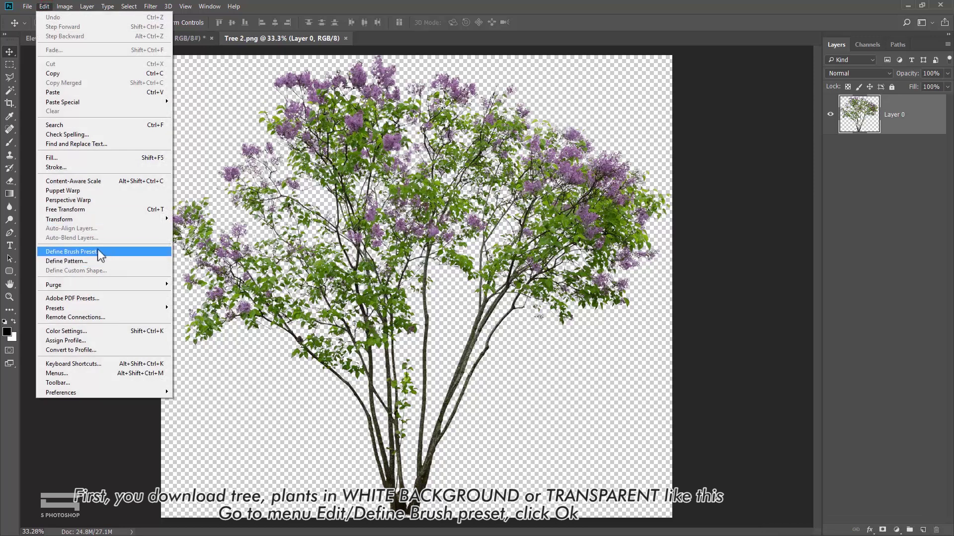
{"action": "left_click", "coordinate": [75, 252]}
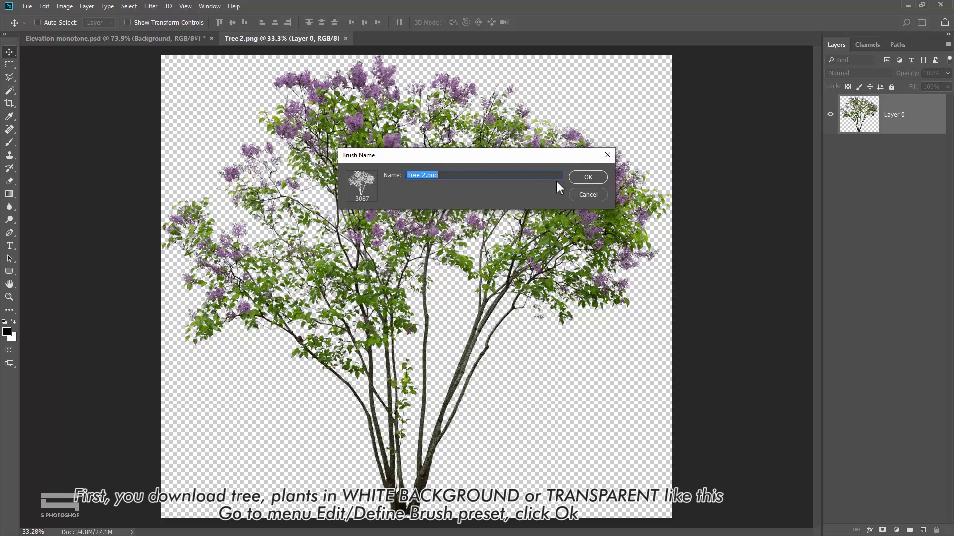
{"action": "left_click", "coordinate": [586, 193]}
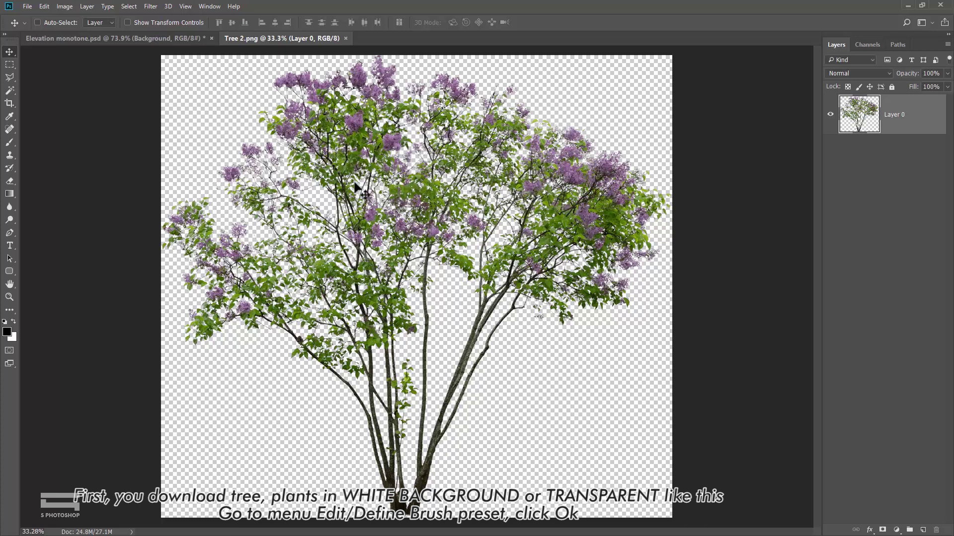
- Close the Tree 2.png image and switch to the Brush tool
{"action": "left_click", "coordinate": [346, 38]}
{"action": "scroll", "coordinate": [366, 187], "scroll_direction": "down", "scroll_amount": 1}
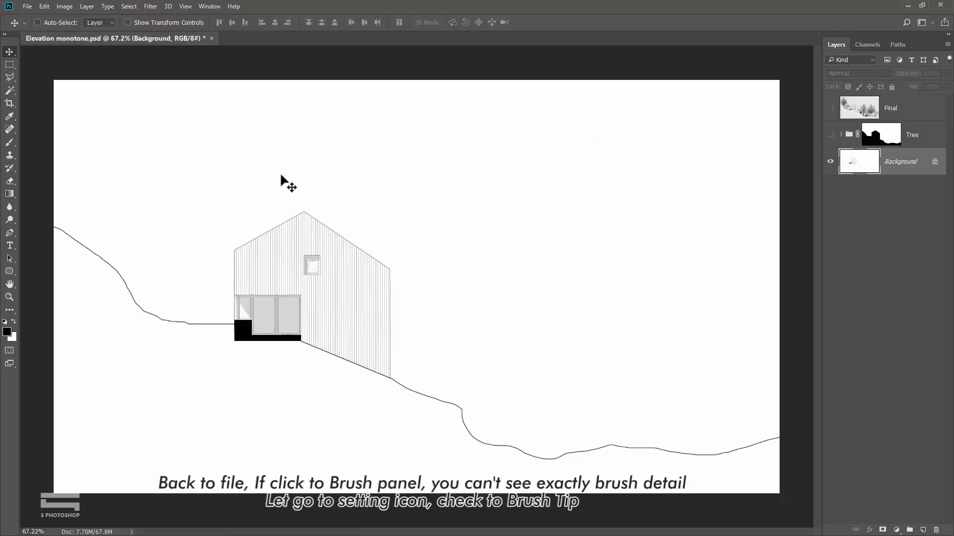
{"action": "left_click", "coordinate": [10, 141]}
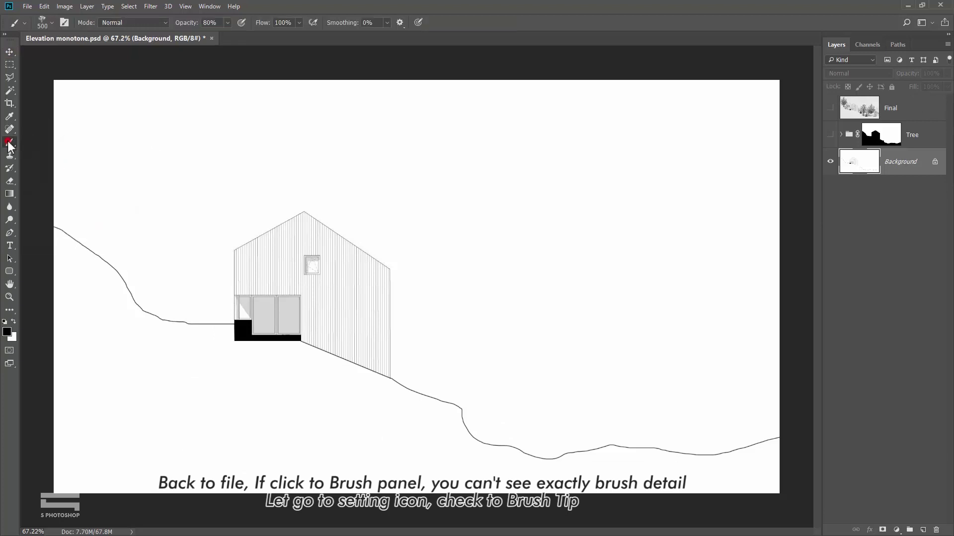
- Make the brush preset list show tip thumbnails without stroke previews, at a smaller preview size
{"action": "left_click", "coordinate": [51, 22]}
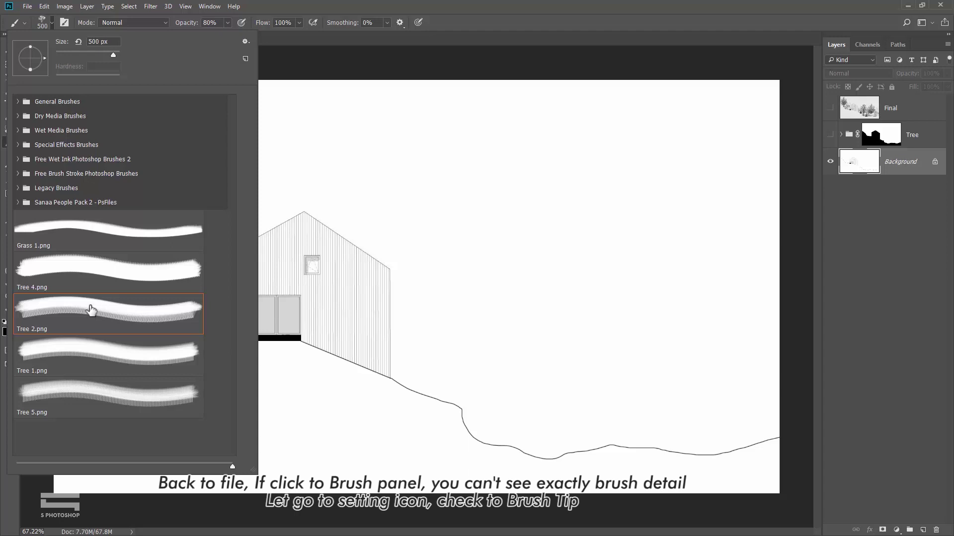
{"action": "left_click", "coordinate": [245, 41]}
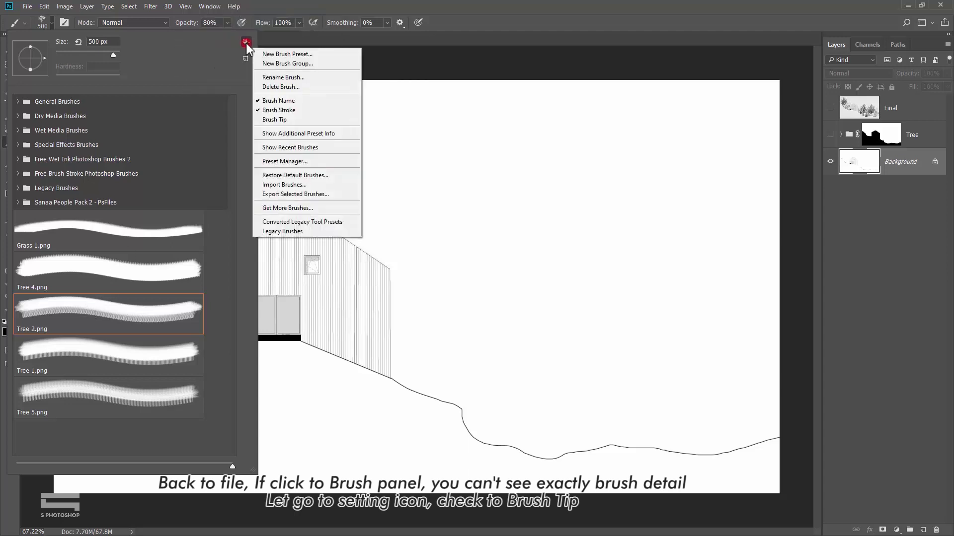
{"action": "left_click", "coordinate": [269, 120]}
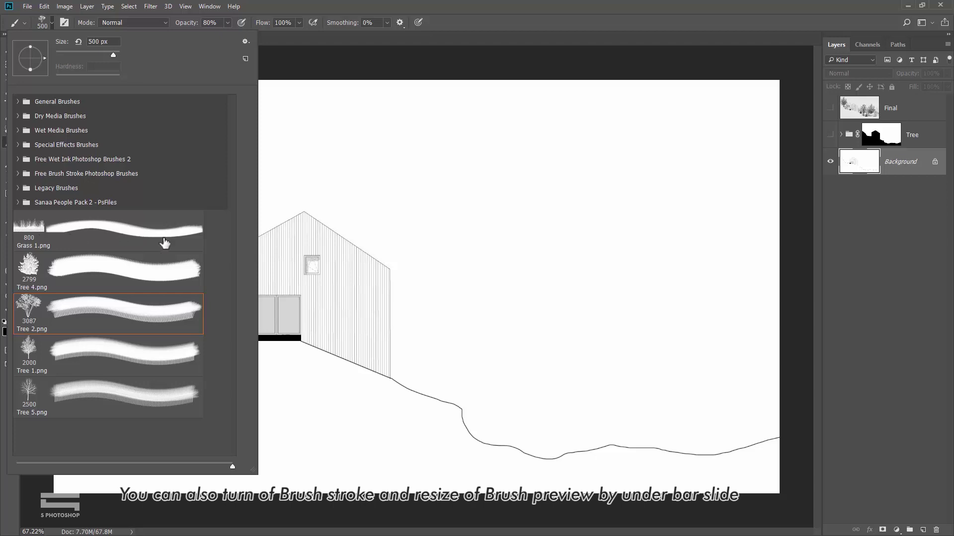
{"action": "left_click", "coordinate": [245, 41]}
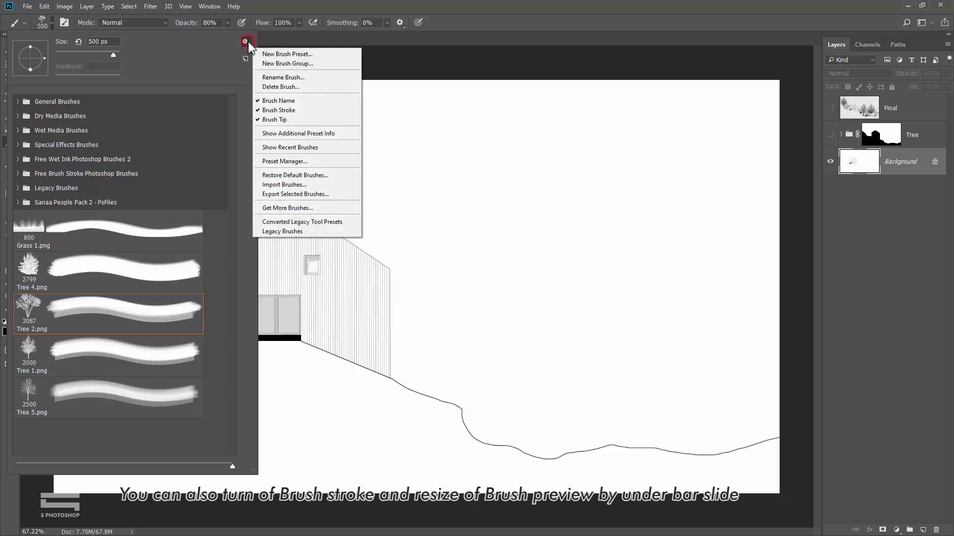
{"action": "left_click", "coordinate": [279, 111]}
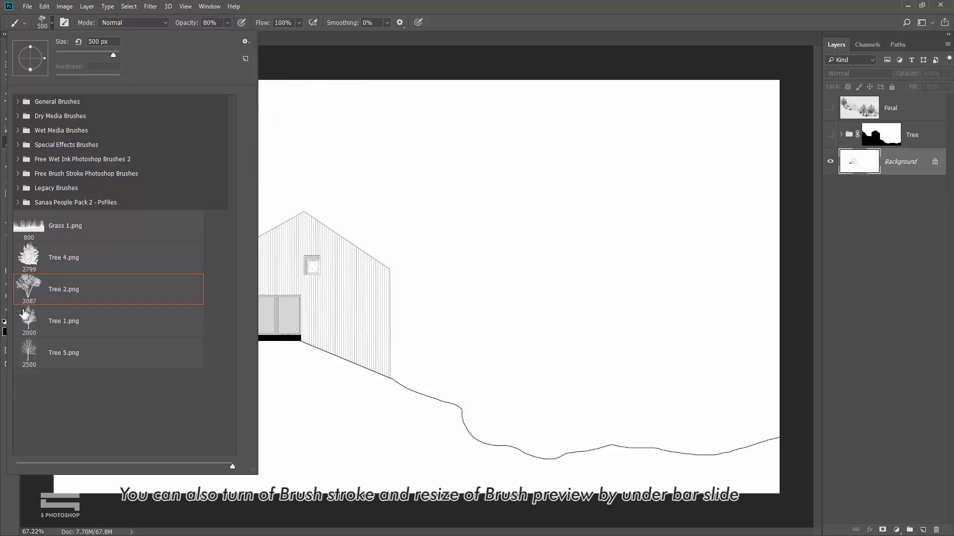
{"action": "mouse_move", "coordinate": [231, 465]}
{"action": "left_mouse_down"}
{"action": "mouse_move", "coordinate": [106, 466]}
{"action": "mouse_move", "coordinate": [237, 463]}
{"action": "left_mouse_up"}
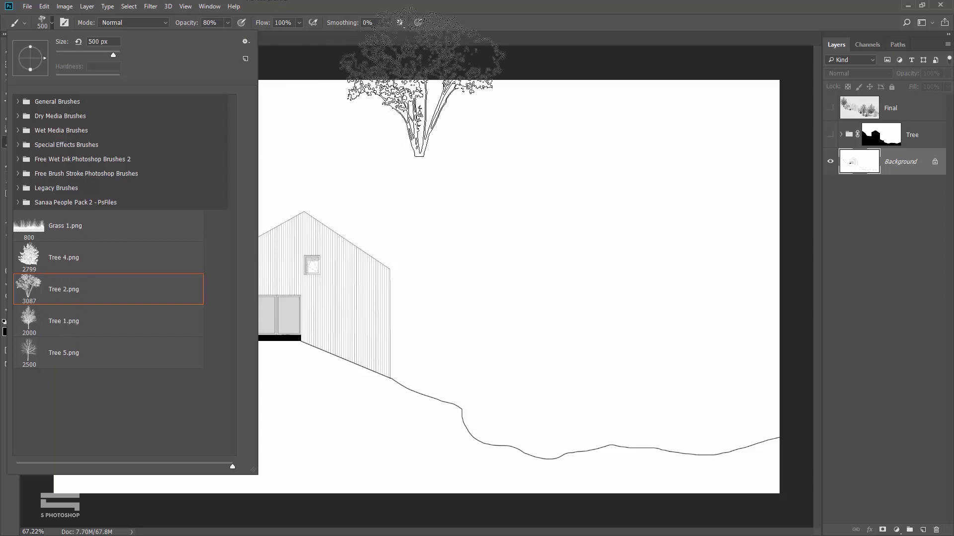
{"action": "left_click", "coordinate": [462, 43]}
- Show the floating Brushes panel with tip thumbnails and enlarge it to show more brushes
{"action": "left_click", "coordinate": [212, 7]}
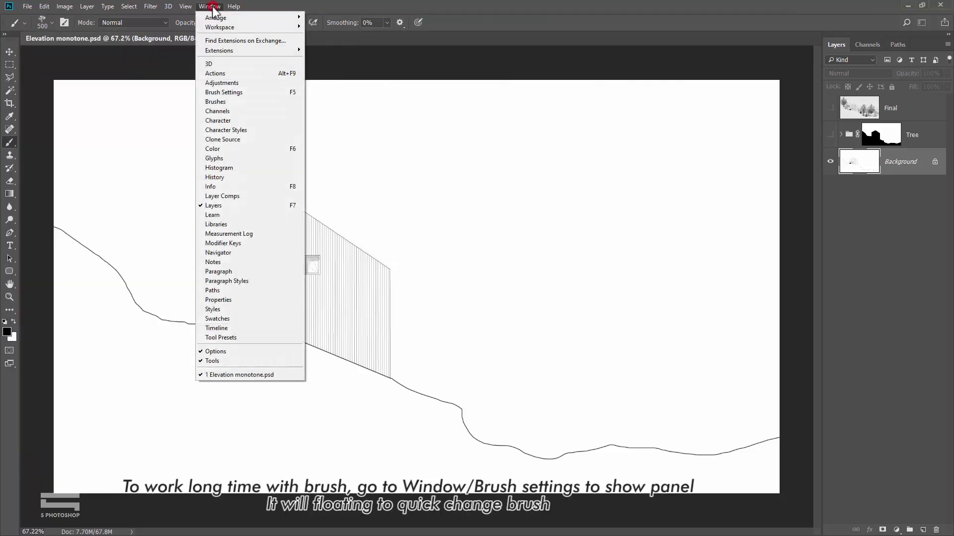
{"action": "left_click", "coordinate": [225, 102]}
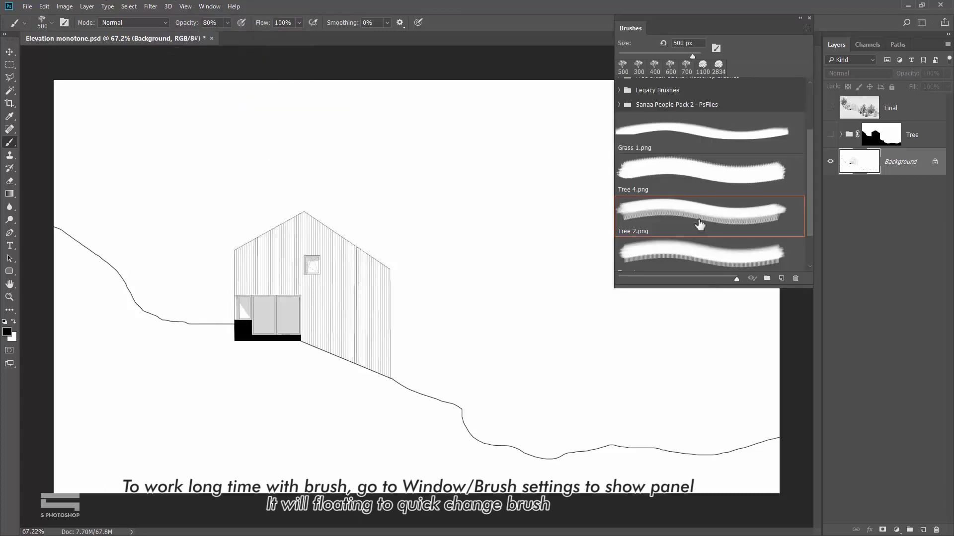
{"action": "left_click", "coordinate": [807, 28]}
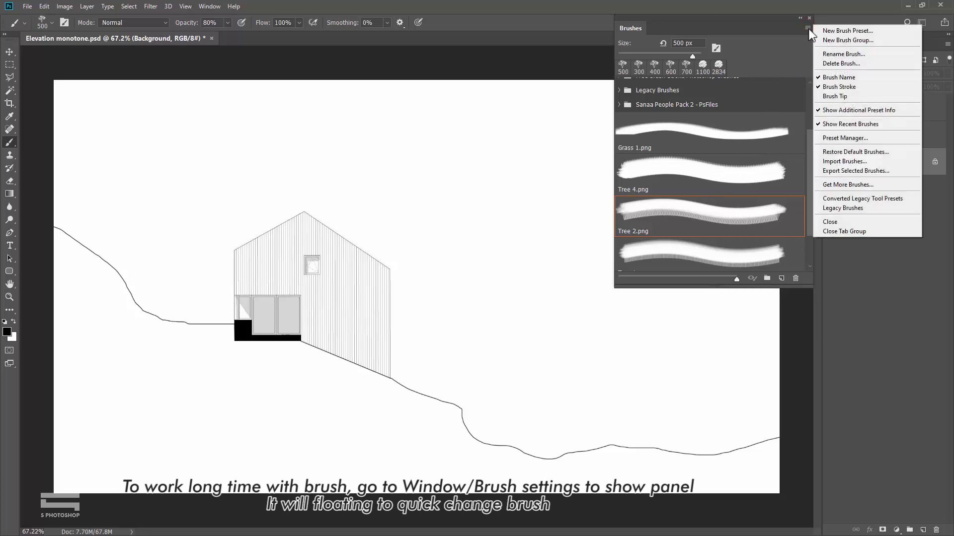
{"action": "left_click", "coordinate": [830, 96]}
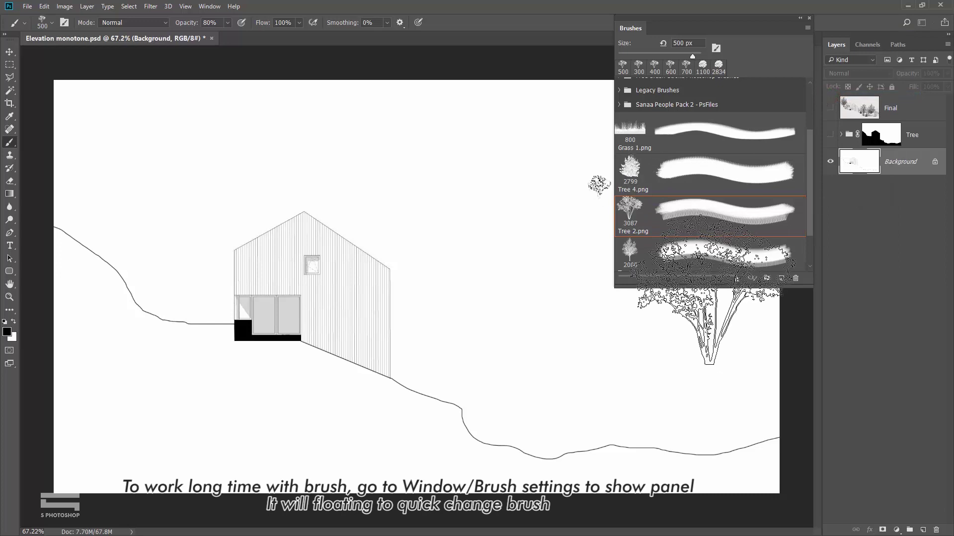
{"action": "left_click_drag", "start_coordinate": [714, 288], "coordinate": [715, 357]}
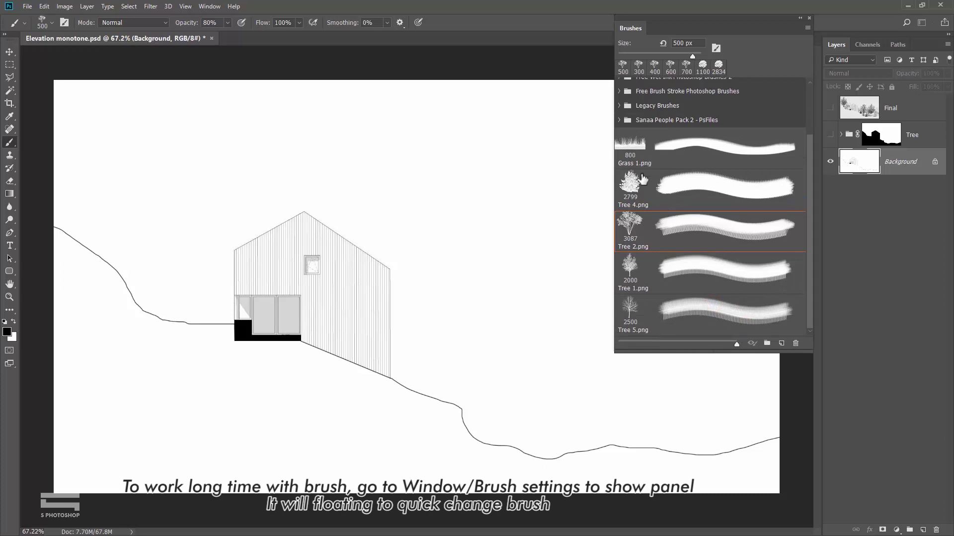
- Add a new empty Layer 7 and select the Tree 2.png brush at 3087 px
{"action": "left_click", "coordinate": [632, 214]}
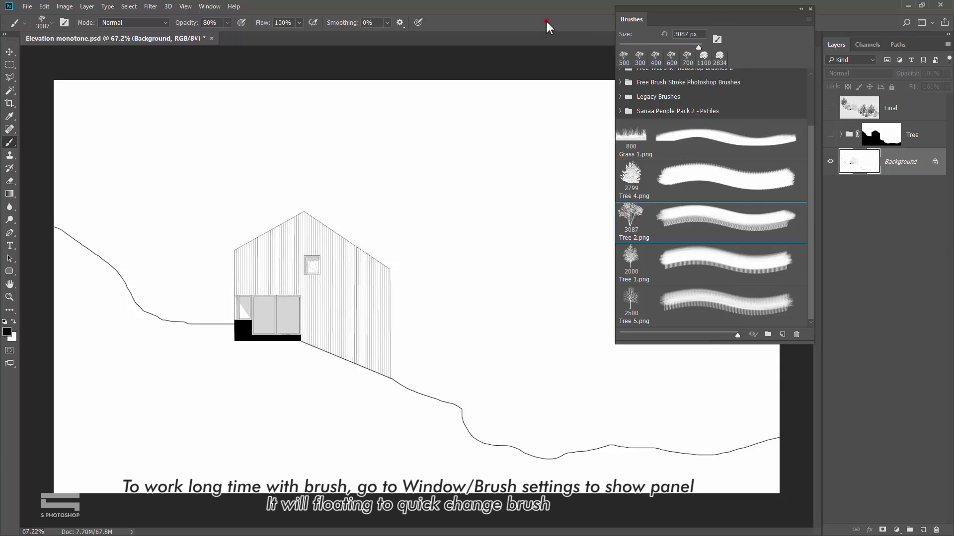
{"action": "left_click", "coordinate": [923, 531]}
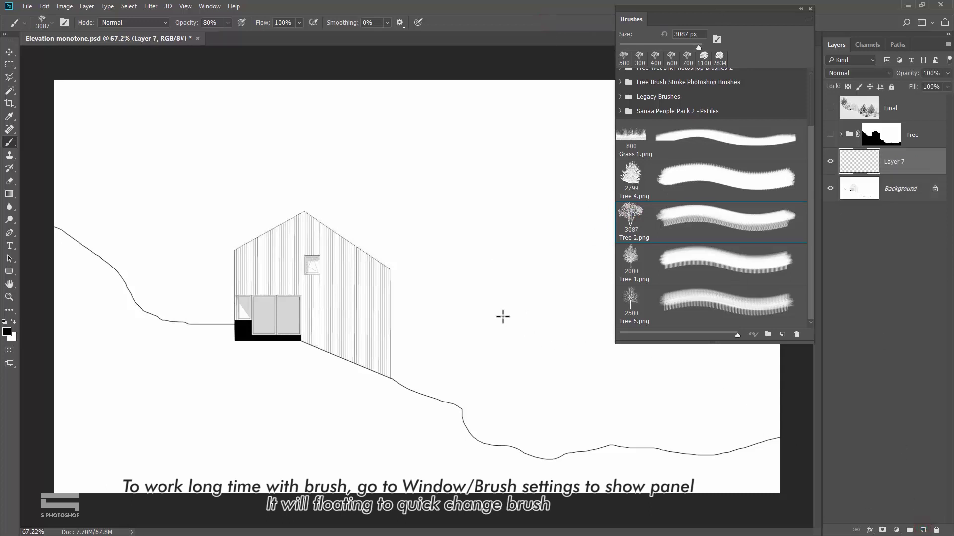
{"action": "left_click", "coordinate": [503, 316]}
- Undo the last change and set the foreground colour to dark brown
{"action": "key", "text": "ctrl+z"}
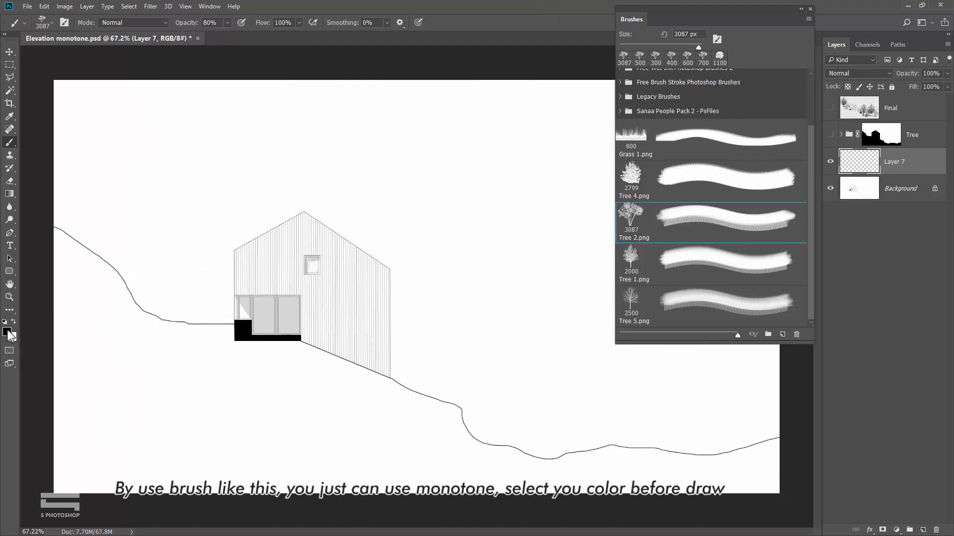
{"action": "left_click", "coordinate": [7, 332]}
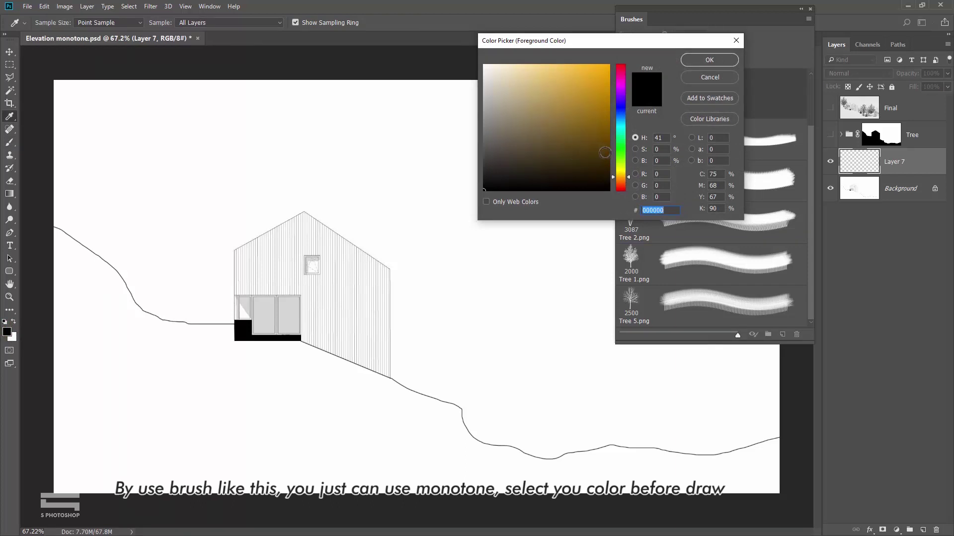
{"action": "left_click_drag", "start_coordinate": [603, 151], "coordinate": [602, 161]}
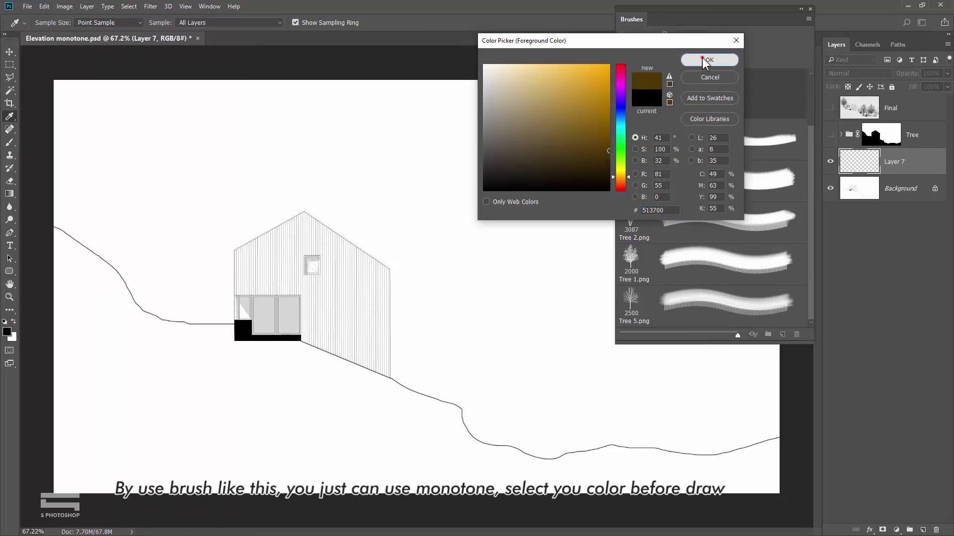
{"action": "left_click", "coordinate": [710, 59]}
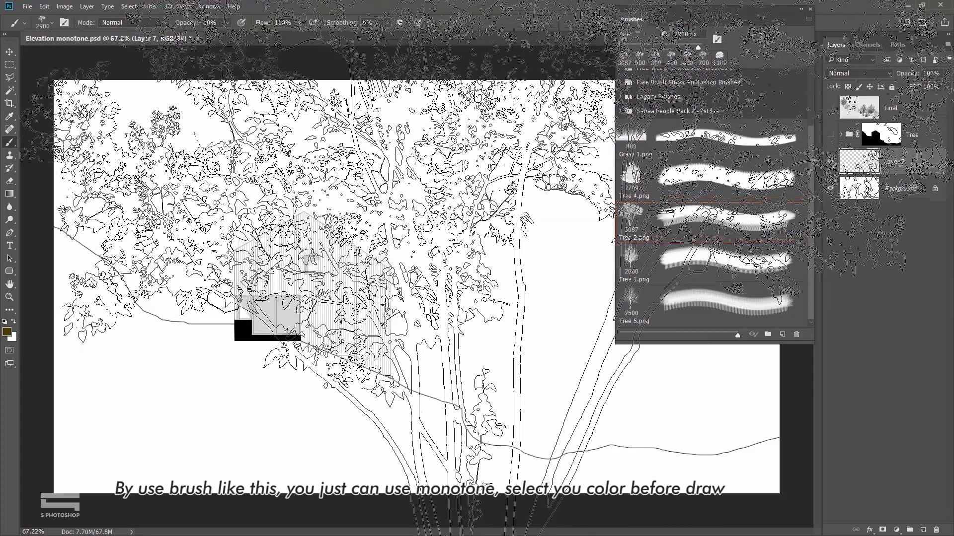
- Stamp a test Tree 2 tree at 700 px on the lower slope, then undo it
{"action": "left_click", "coordinate": [711, 222]}
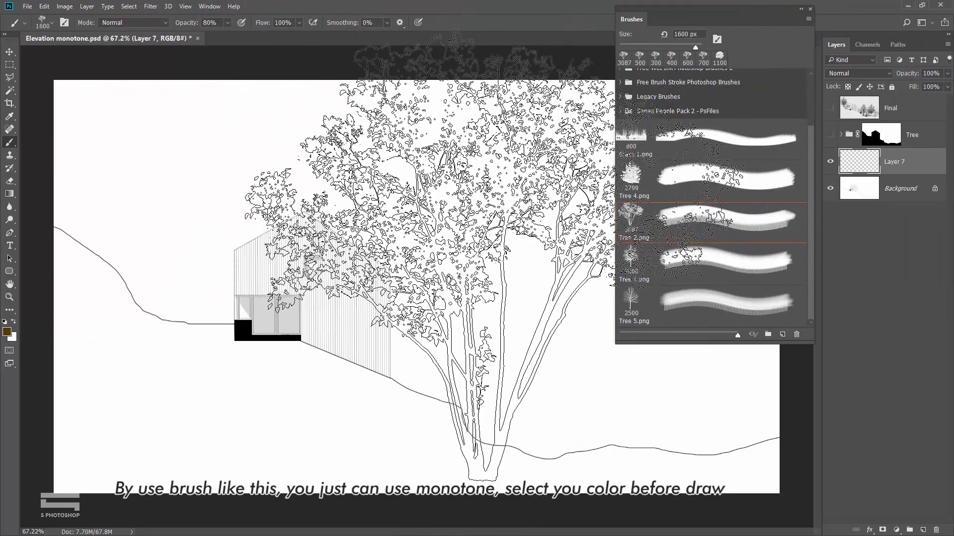
{"action": "key", "text": "bracketleft"}
{"action": "key", "text": "bracketleft"}
{"action": "key", "text": "bracketleft"}
{"action": "key", "text": "bracketleft"}
{"action": "key", "text": "bracketleft"}
{"action": "key", "text": "bracketleft"}
{"action": "key", "text": "bracketleft"}
{"action": "key", "text": "bracketleft"}
{"action": "key", "text": "bracketleft"}
{"action": "key", "text": "bracketleft"}
{"action": "key", "text": "bracketleft"}
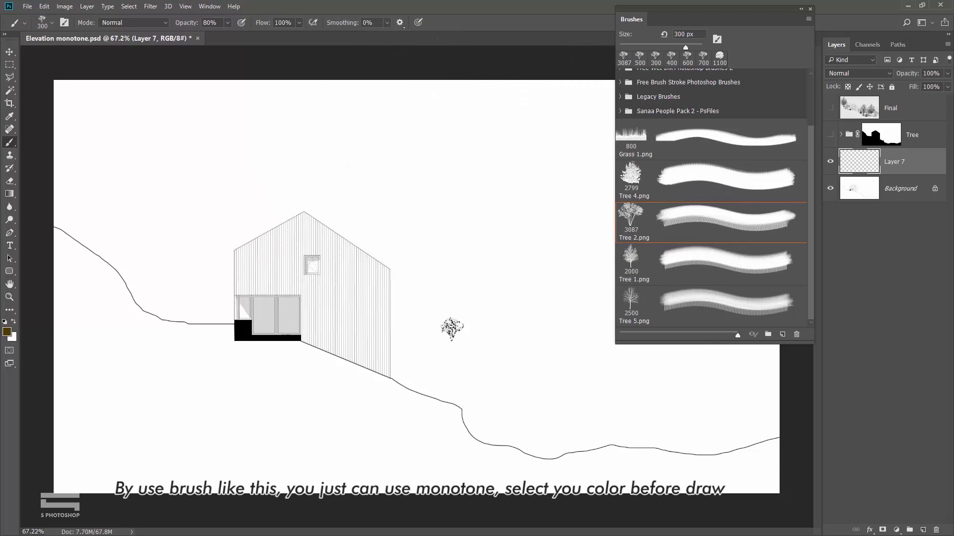
{"action": "left_click", "coordinate": [518, 376]}
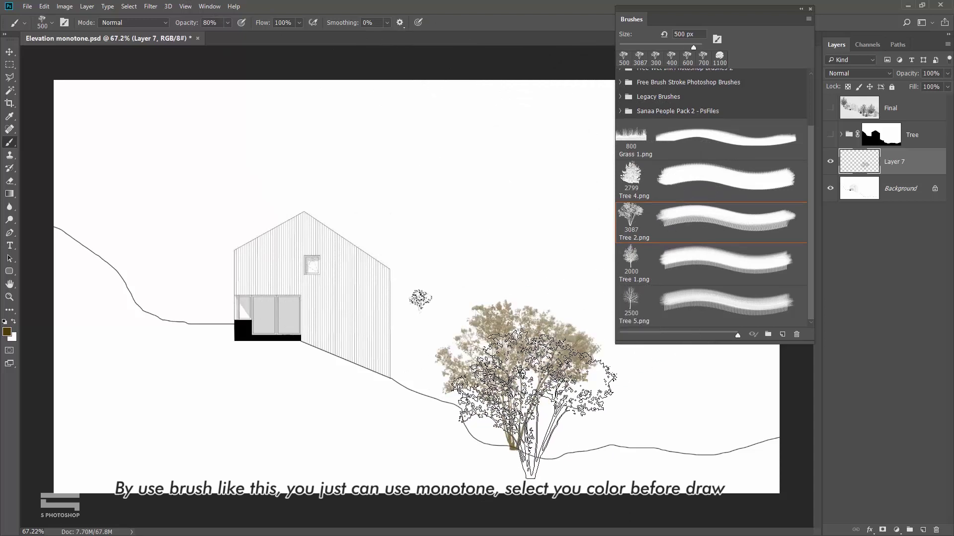
{"action": "scroll", "coordinate": [518, 376], "scroll_direction": "up", "scroll_amount": 2, "text": "alt"}
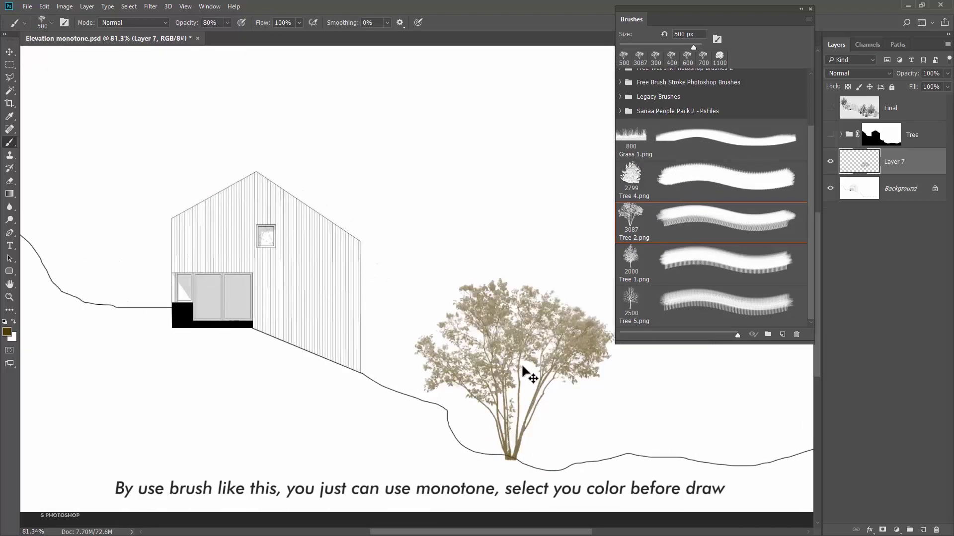
{"action": "key", "text": "ctrl+z"}
- Set the foreground painting colour to black
{"action": "left_click", "coordinate": [7, 332]}
{"action": "left_click", "coordinate": [485, 190]}
{"action": "left_click", "coordinate": [709, 60]}
- Stamp five grey Tree 2 trees along the slope at 400–500 px
{"action": "scroll", "coordinate": [512, 348], "scroll_direction": "down", "scroll_amount": 1, "text": "alt"}
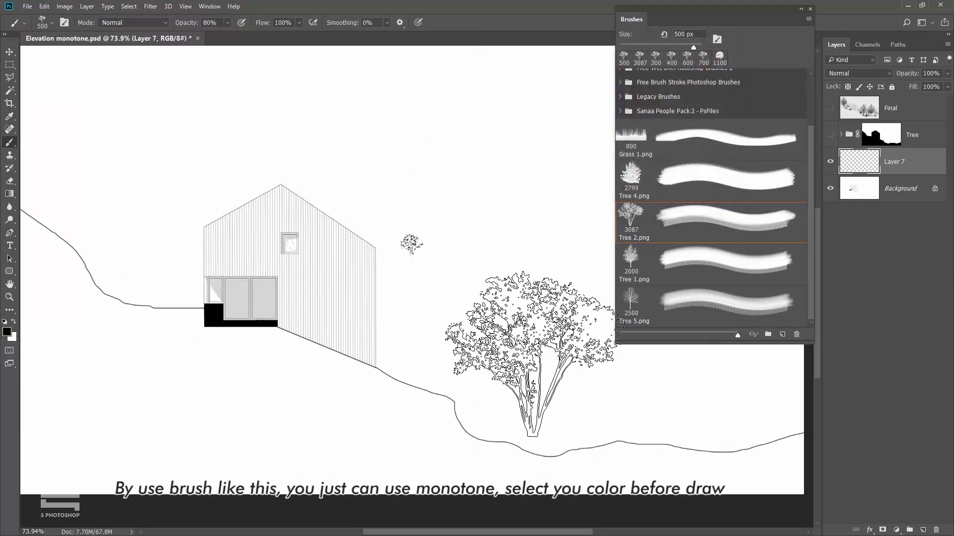
{"action": "left_click", "coordinate": [547, 378]}
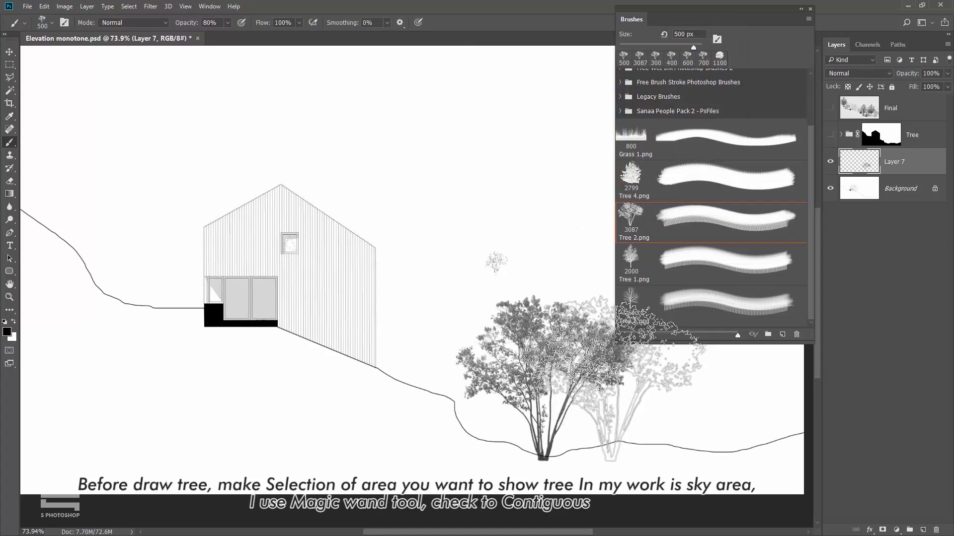
{"action": "left_click", "coordinate": [643, 372]}
{"action": "key", "text": "bracketleft"}
{"action": "left_click", "coordinate": [580, 378]}
{"action": "key", "text": "bracketright"}
{"action": "left_click", "coordinate": [425, 323]}
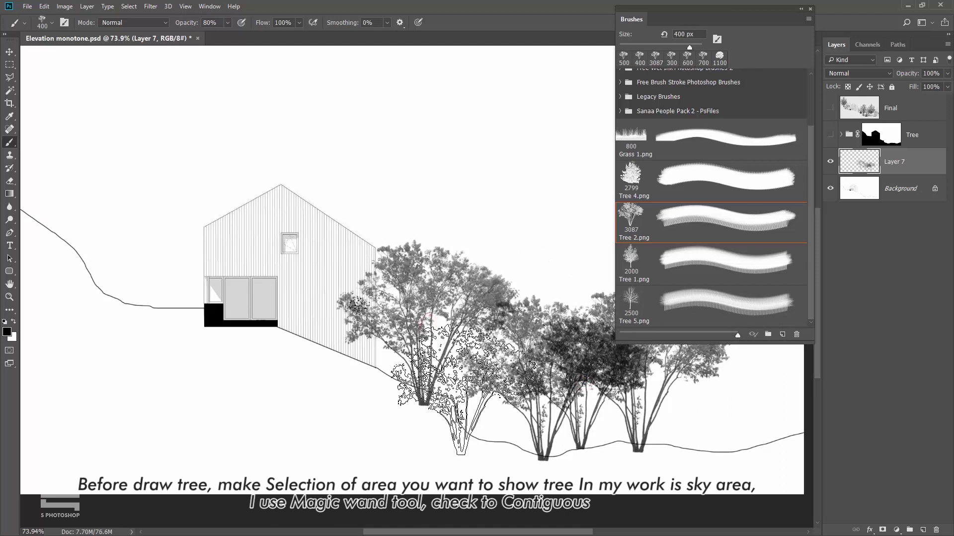
{"action": "scroll", "coordinate": [444, 394], "scroll_direction": "up", "scroll_amount": 1}
{"action": "key", "text": "bracketleft"}
{"action": "left_click", "coordinate": [487, 367]}
- Delete Layer 7 holding the trial trees
{"action": "key", "text": "v"}
{"action": "scroll", "coordinate": [442, 390], "scroll_direction": "up", "scroll_amount": 1}
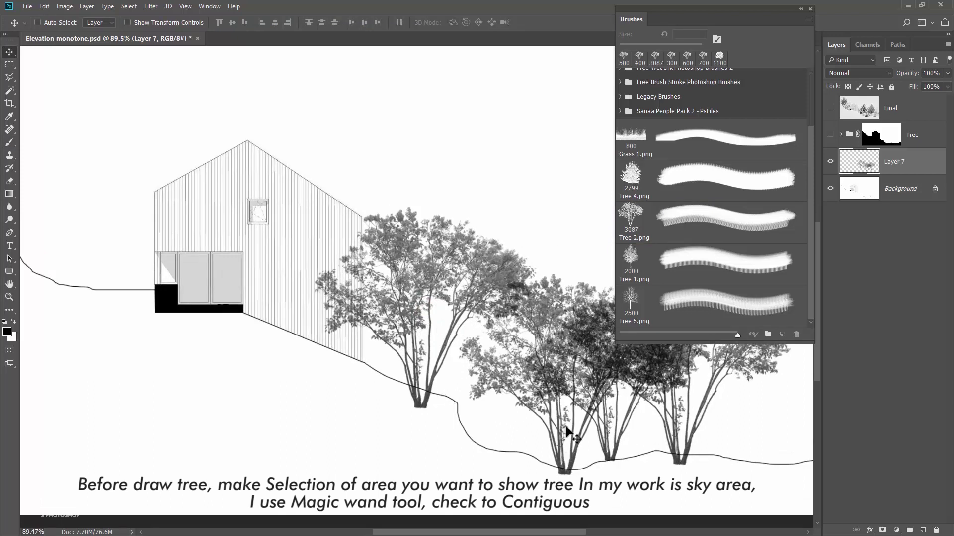
{"action": "key", "text": "Delete"}
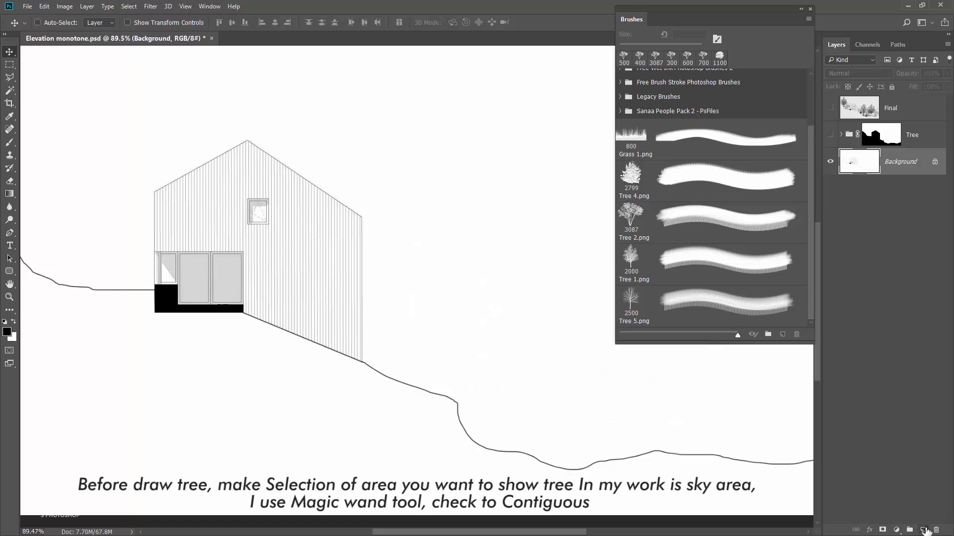
- Add a new empty Layer 7
{"action": "left_click", "coordinate": [924, 530]}
{"action": "scroll", "coordinate": [477, 309], "scroll_direction": "down", "scroll_amount": 2}
{"action": "scroll", "coordinate": [437, 308], "scroll_direction": "down", "scroll_amount": 2}
{"action": "scroll", "coordinate": [432, 304], "scroll_direction": "up", "scroll_amount": 2}
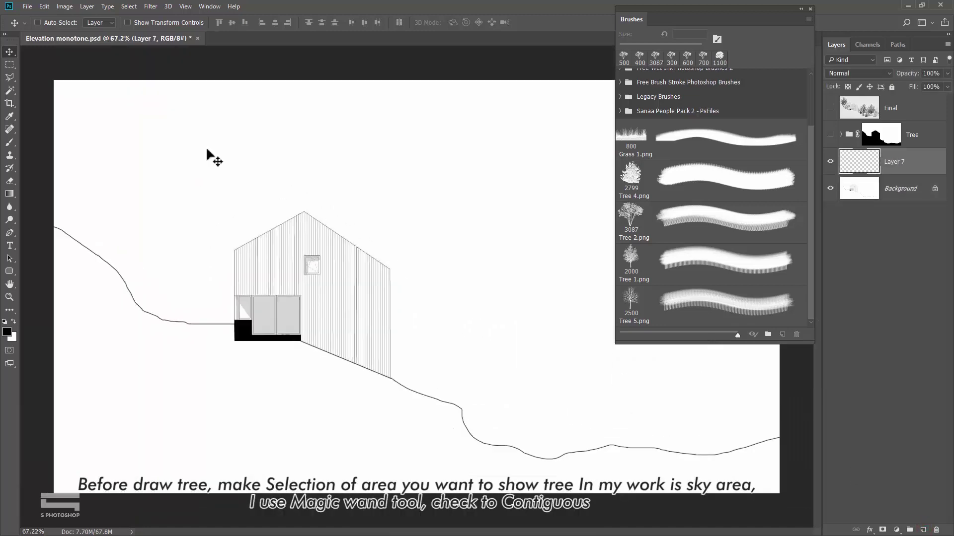
- Magic Wand-select the sky on the Background layer, then make Layer 7 active
{"action": "right_click", "coordinate": [13, 92]}
{"action": "left_click", "coordinate": [64, 101]}
{"action": "left_click", "coordinate": [899, 191]}
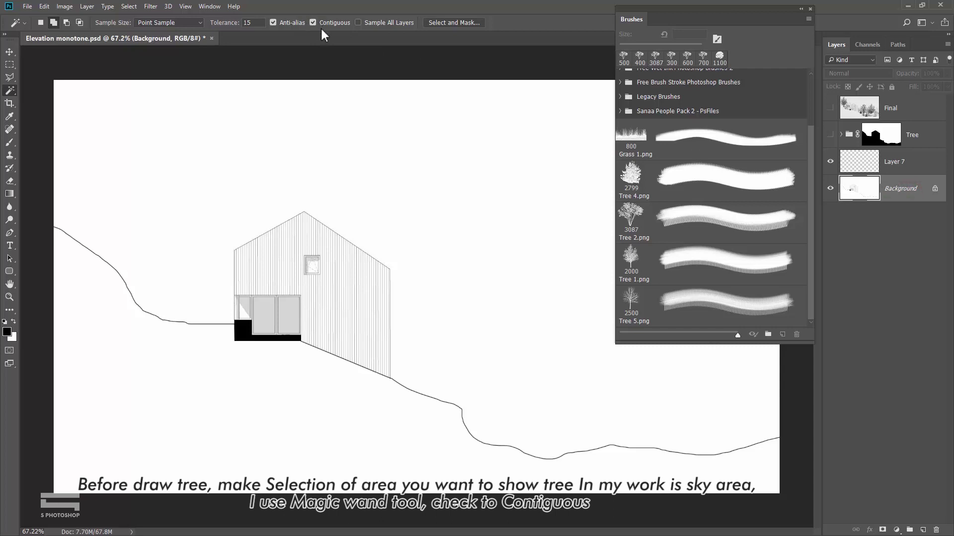
{"action": "left_click", "coordinate": [503, 174]}
{"action": "left_click", "coordinate": [894, 167]}
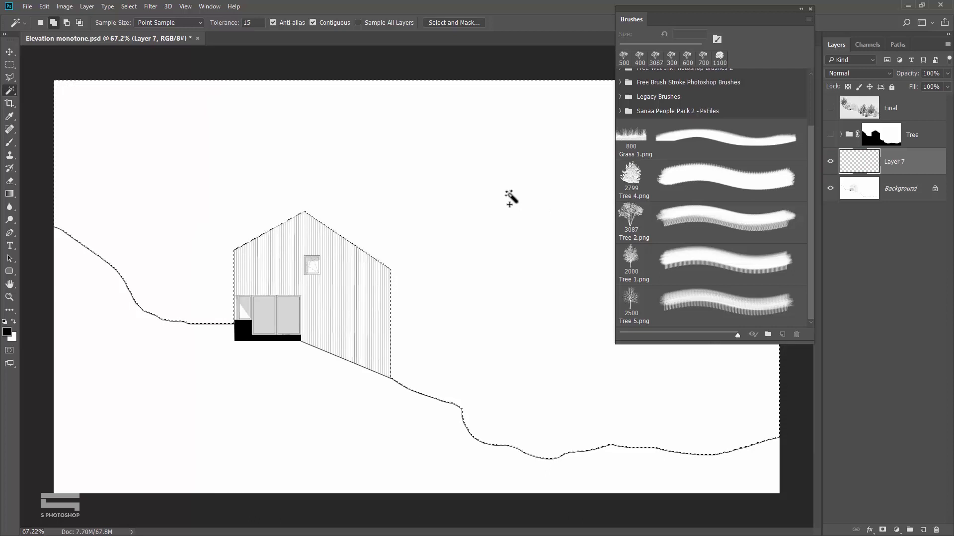
- Paint Grass 1.png grass at 250 px along the right ground line and valley, mostly at 36% opacity
{"action": "left_click", "coordinate": [632, 134]}
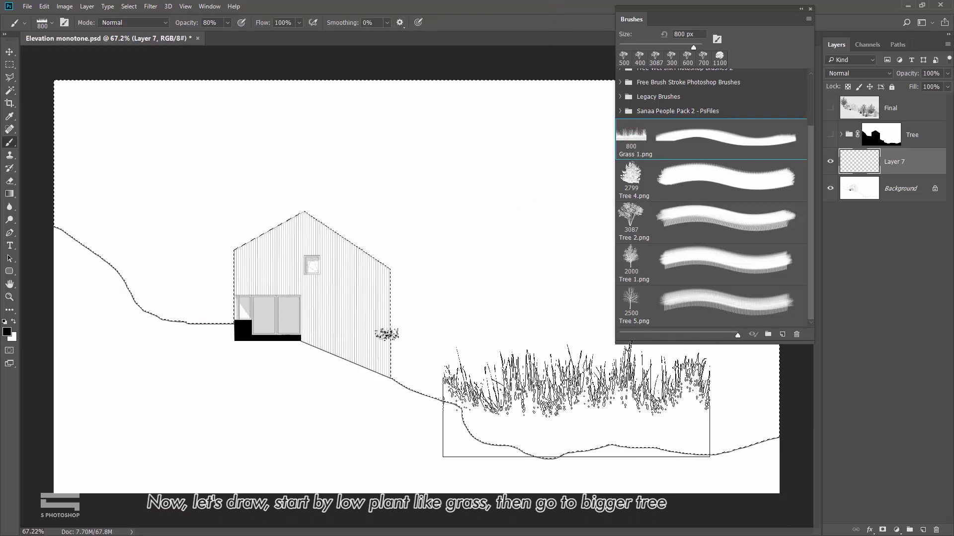
{"action": "key", "text": "bracketleft"}
{"action": "key", "text": "bracketleft"}
{"action": "key", "text": "bracketleft"}
{"action": "key", "text": "bracketleft"}
{"action": "key", "text": "bracketleft"}
{"action": "key", "text": "bracketleft"}
{"action": "key", "text": "bracketleft"}
{"action": "key", "text": "bracketleft"}
{"action": "left_click_drag", "start_coordinate": [591, 444], "coordinate": [690, 450]}
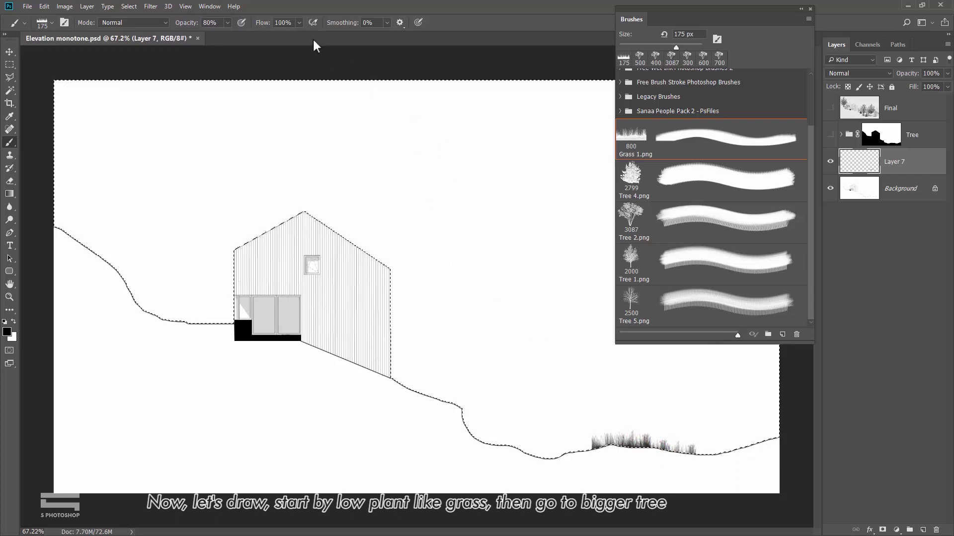
{"action": "left_click", "coordinate": [227, 22]}
{"action": "left_click_drag", "start_coordinate": [207, 33], "coordinate": [204, 32]}
{"action": "mouse_move", "coordinate": [534, 449]}
{"action": "left_mouse_down"}
{"action": "mouse_move", "coordinate": [570, 442]}
{"action": "mouse_move", "coordinate": [465, 433]}
{"action": "left_mouse_up"}
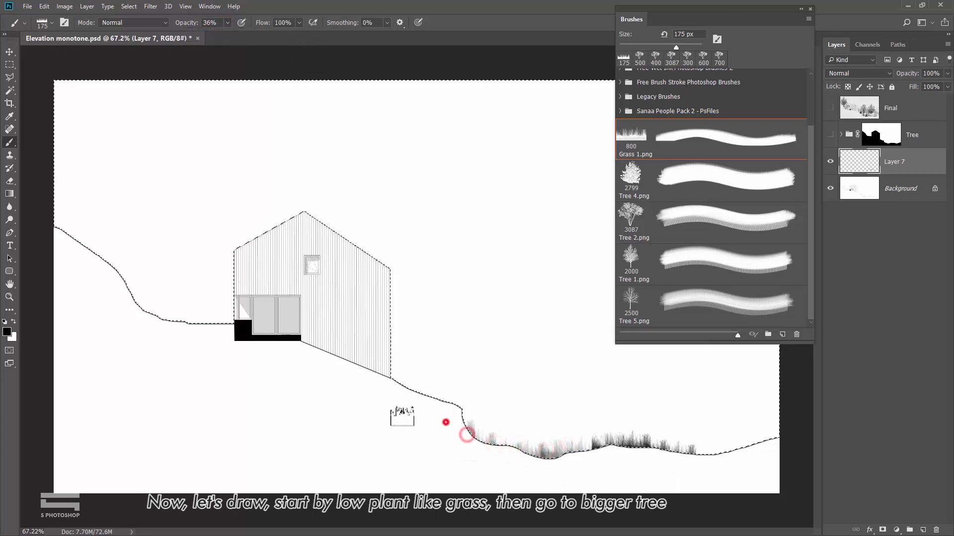
{"action": "left_click_drag", "start_coordinate": [397, 385], "coordinate": [439, 397]}
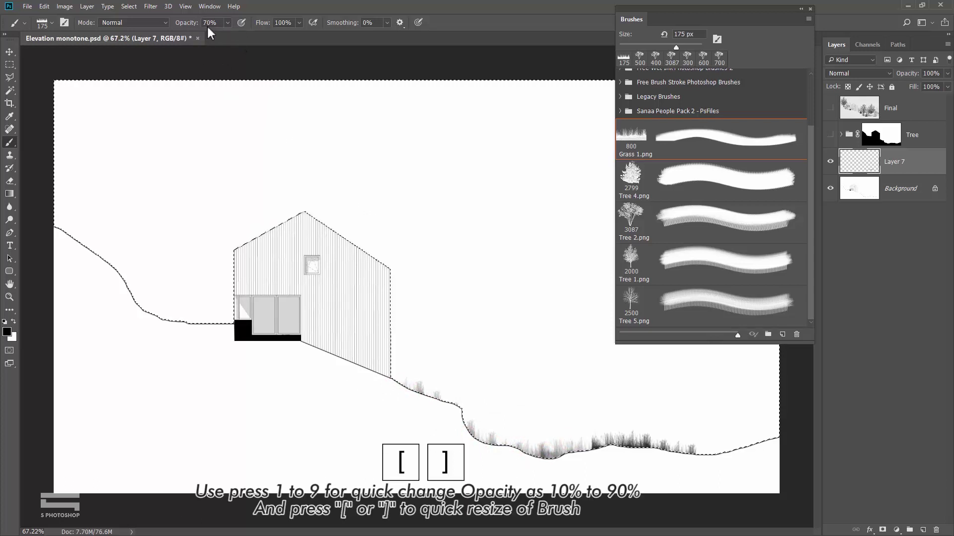
- At 40% opacity, paint grass up the left slope and add tufts on the lower slope
{"action": "key", "text": "7"}
{"action": "key", "text": "4"}
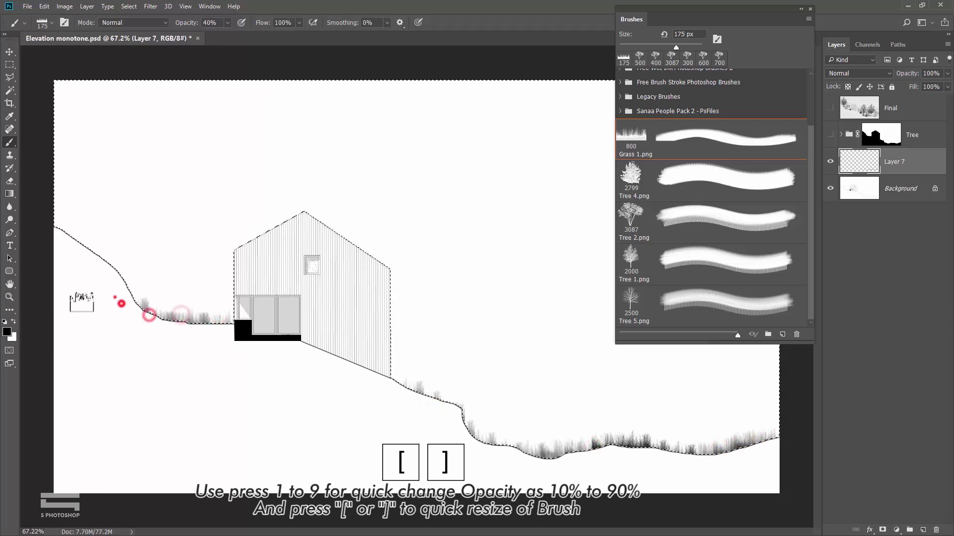
{"action": "left_click_drag", "start_coordinate": [217, 316], "coordinate": [62, 245]}
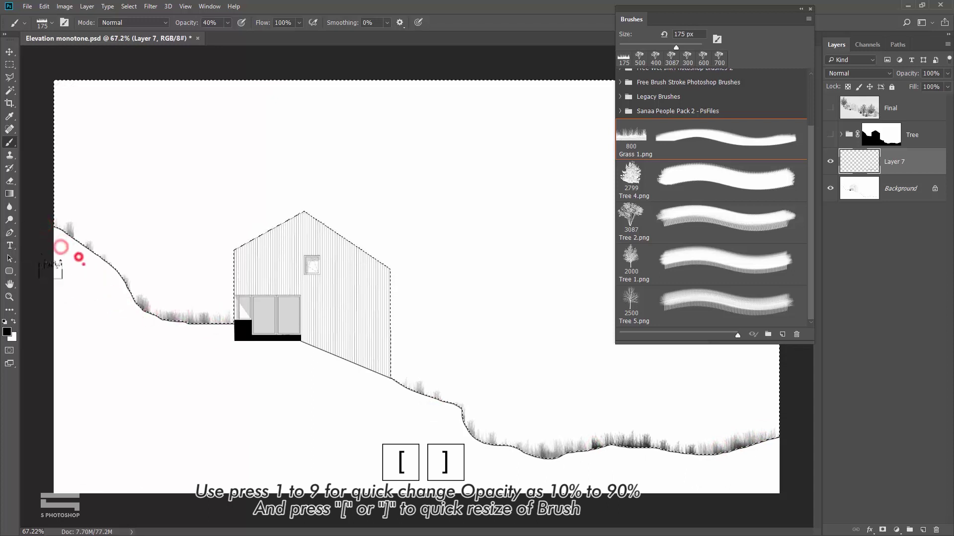
{"action": "left_click", "coordinate": [380, 376]}
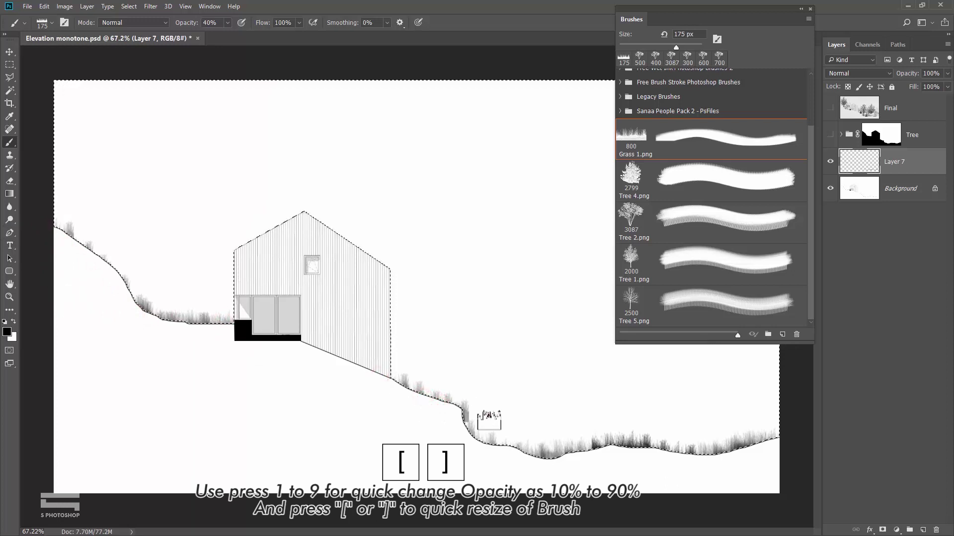
{"action": "left_click", "coordinate": [438, 418]}
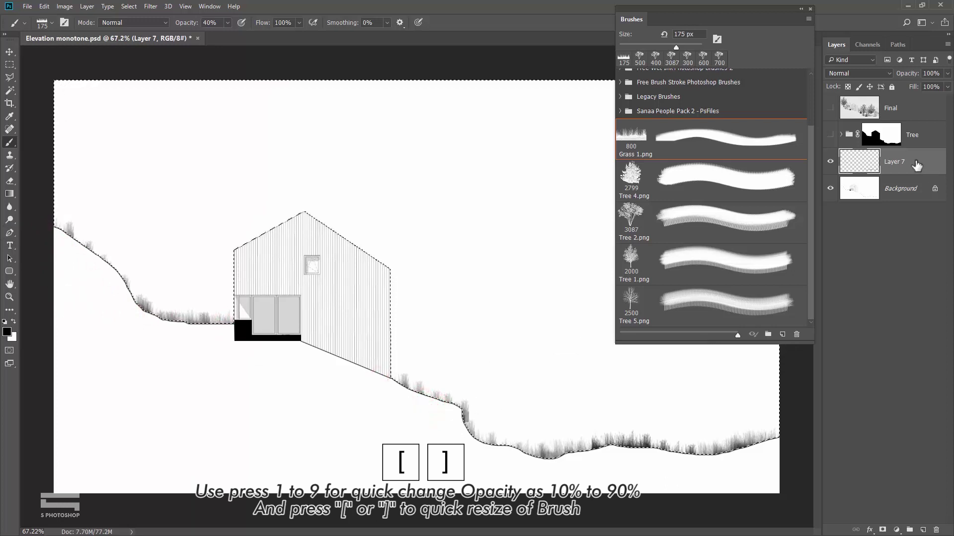
- Add a new layer and set up the Tree 4 brush at 800 px
{"action": "left_click", "coordinate": [924, 530]}
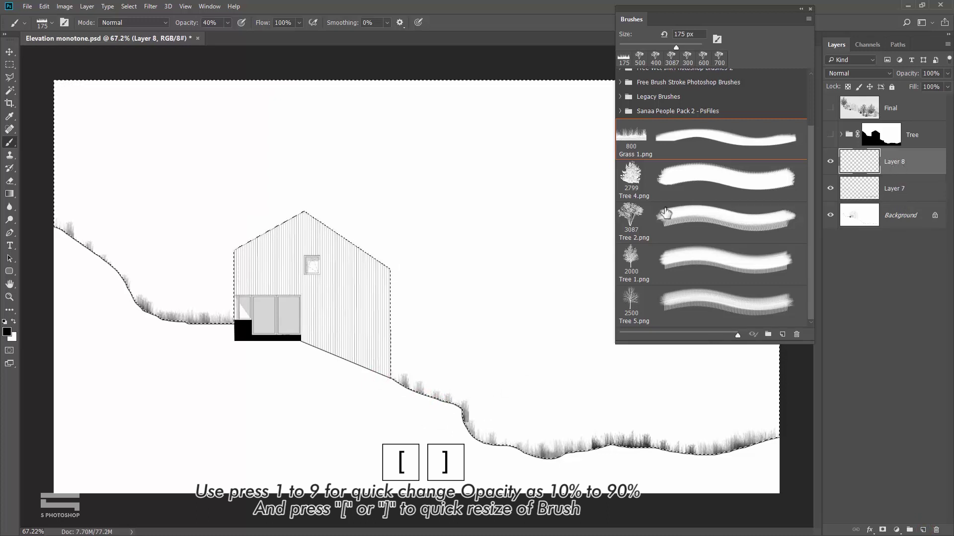
{"action": "left_click", "coordinate": [631, 173]}
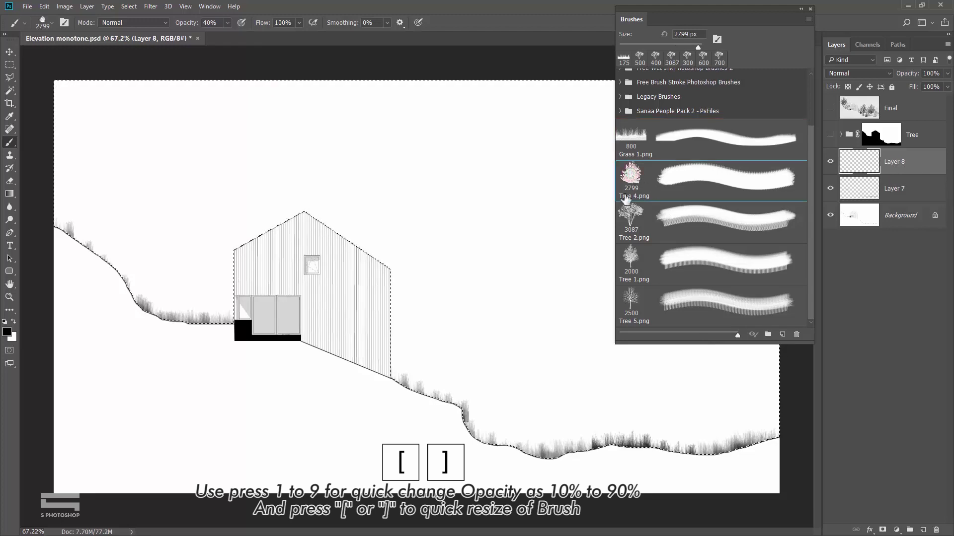
{"action": "key", "text": "bracketleft"}
{"action": "key", "text": "bracketleft"}
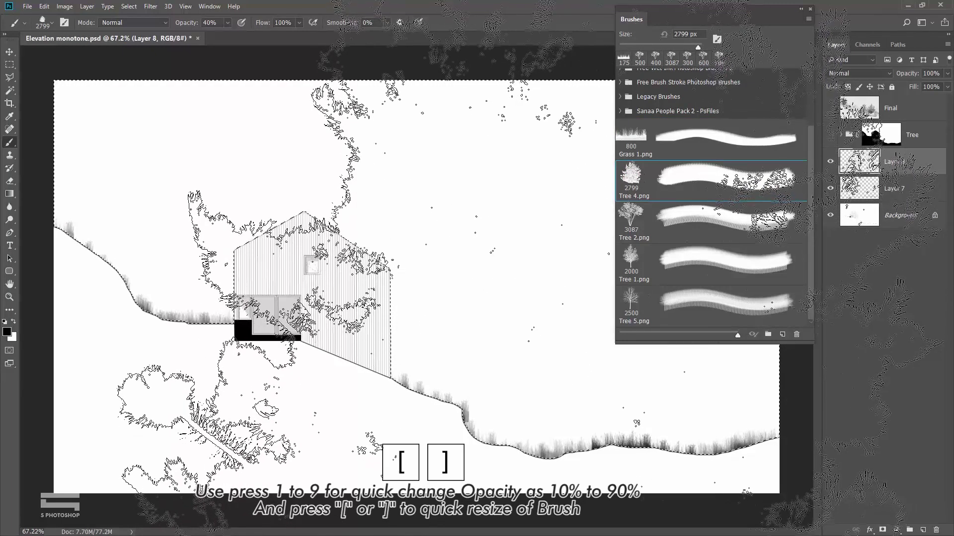
{"action": "key", "text": "bracketleft"}
{"action": "key", "text": "bracketleft"}
{"action": "key", "text": "bracketleft"}
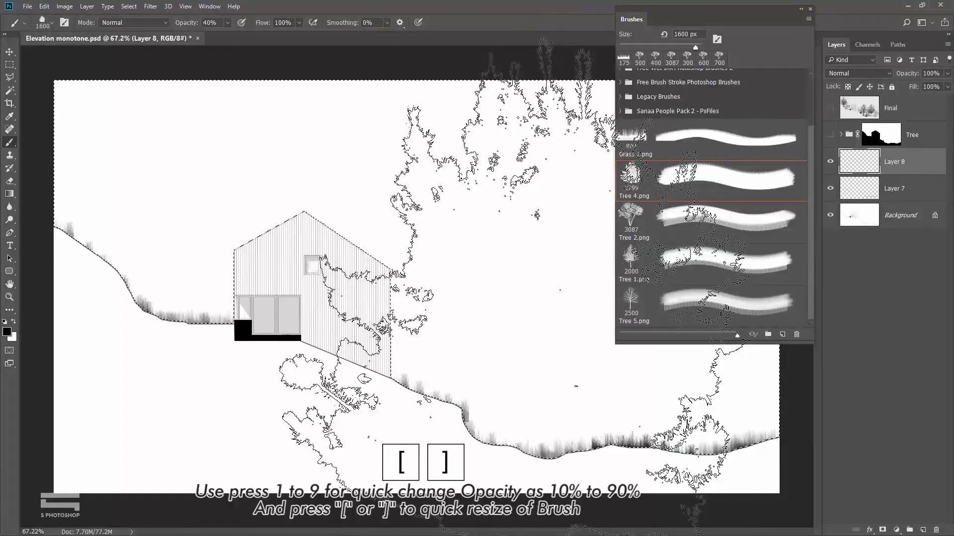
{"action": "key", "text": "bracketleft"}
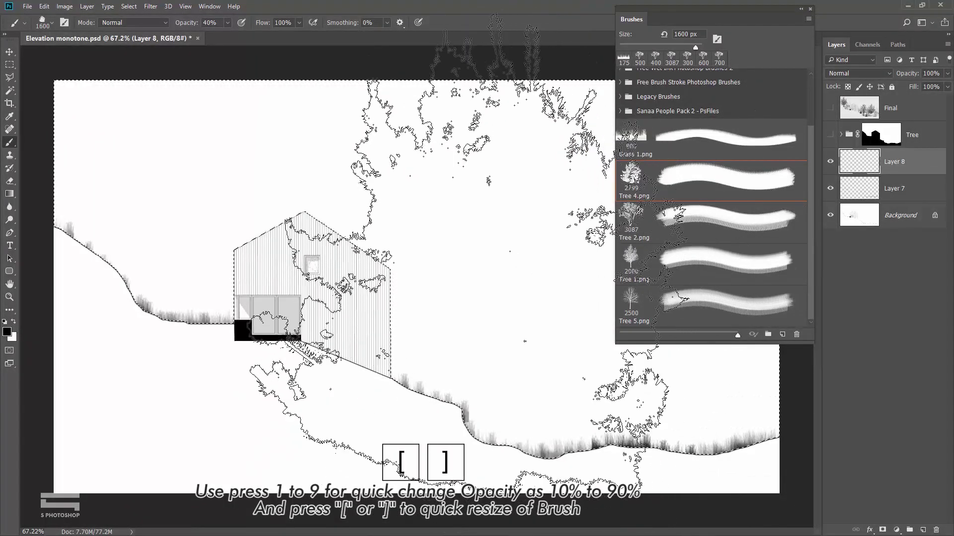
{"action": "key", "text": "bracketleft"}
{"action": "key", "text": "bracketleft"}
{"action": "key", "text": "bracketleft"}
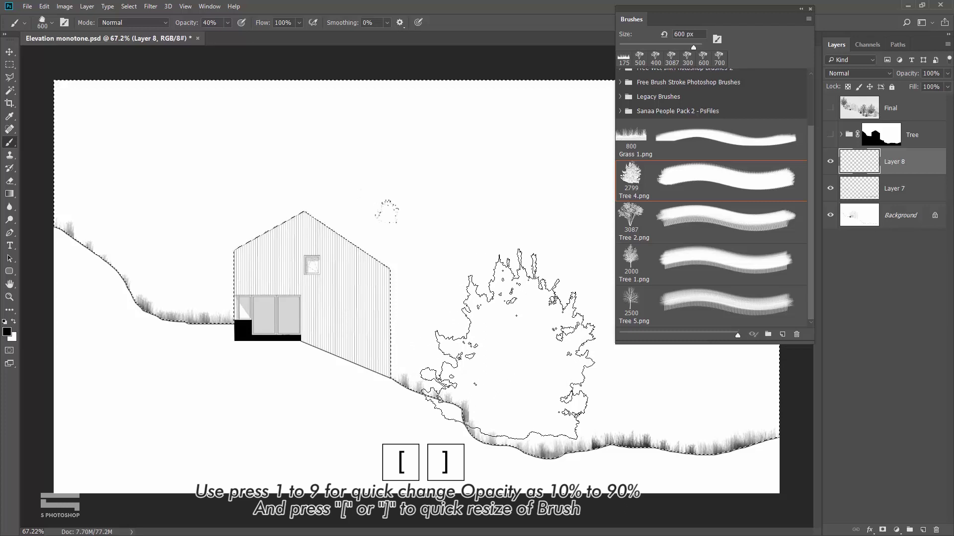
{"action": "key", "text": "bracketright"}
{"action": "key", "text": "bracketright"}
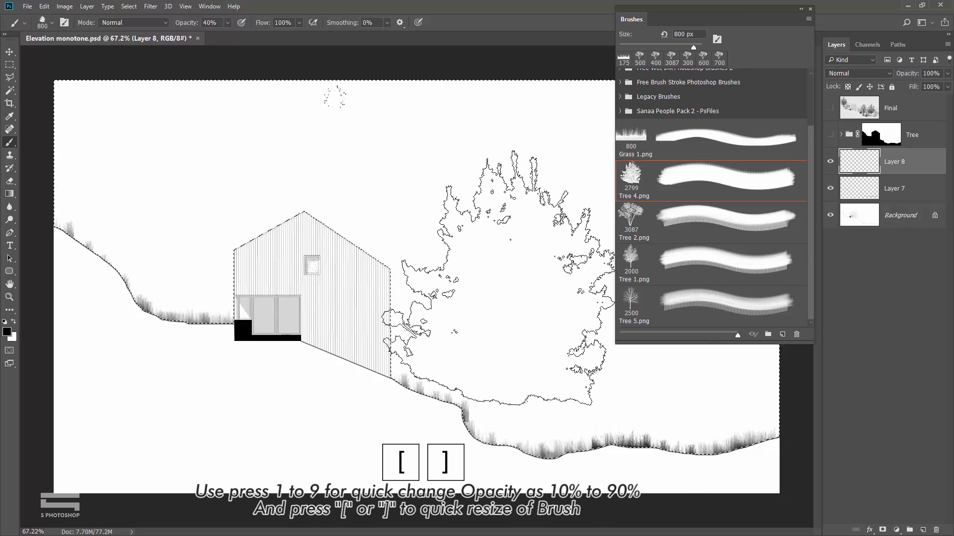
- Stamp a dense dark Tree 4 tree on the lower slope, undoing two misplaced stamps
{"action": "left_click", "coordinate": [498, 255]}
{"action": "key", "text": "ctrl+z"}
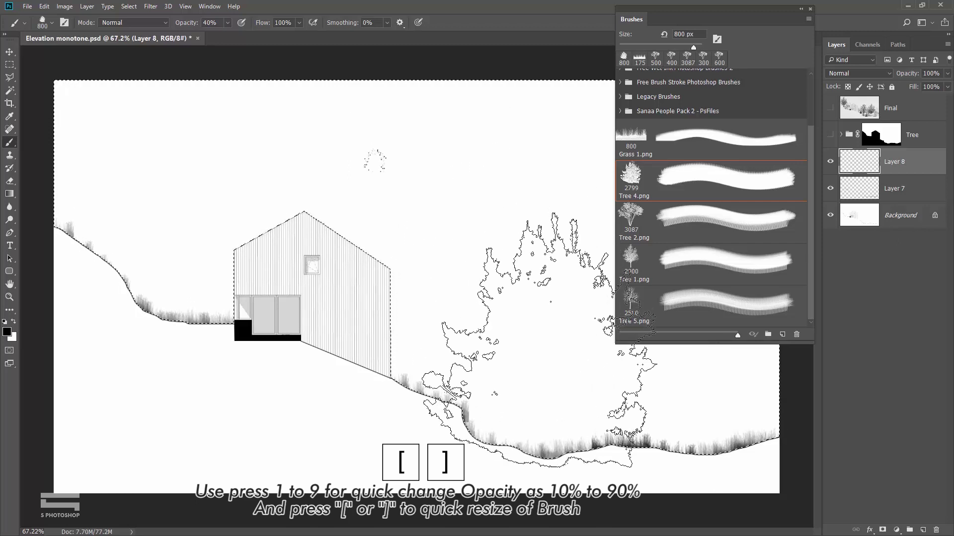
{"action": "key", "text": "bracketleft"}
{"action": "key", "text": "bracketleft"}
{"action": "key", "text": "bracketleft"}
{"action": "key", "text": "bracketleft"}
{"action": "key", "text": "bracketleft"}
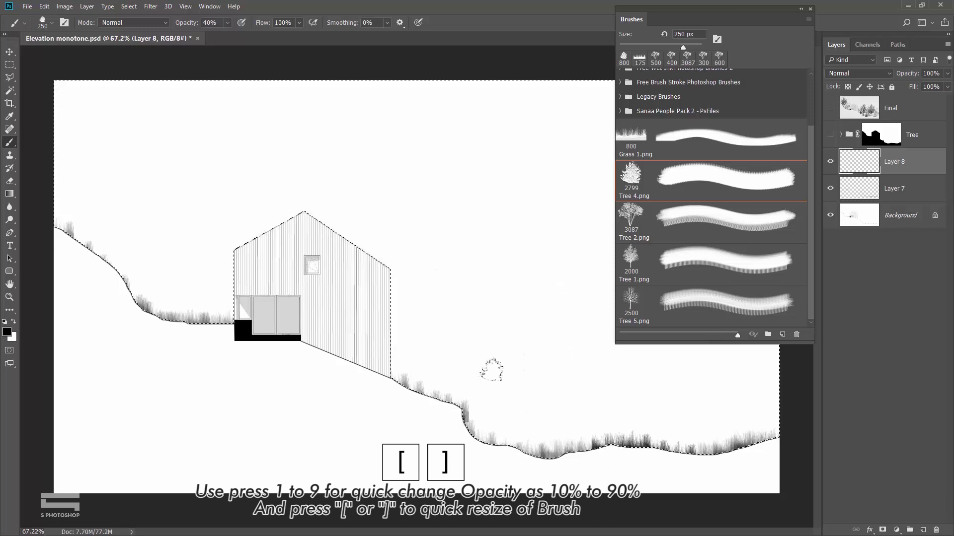
{"action": "left_click", "coordinate": [534, 365]}
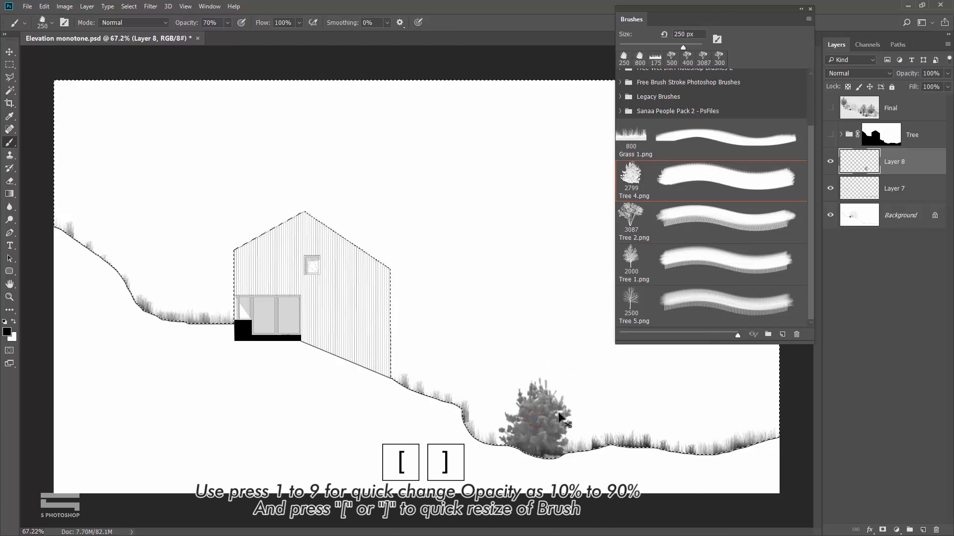
{"action": "key", "text": "ctrl+z"}
{"action": "left_click", "coordinate": [529, 419]}
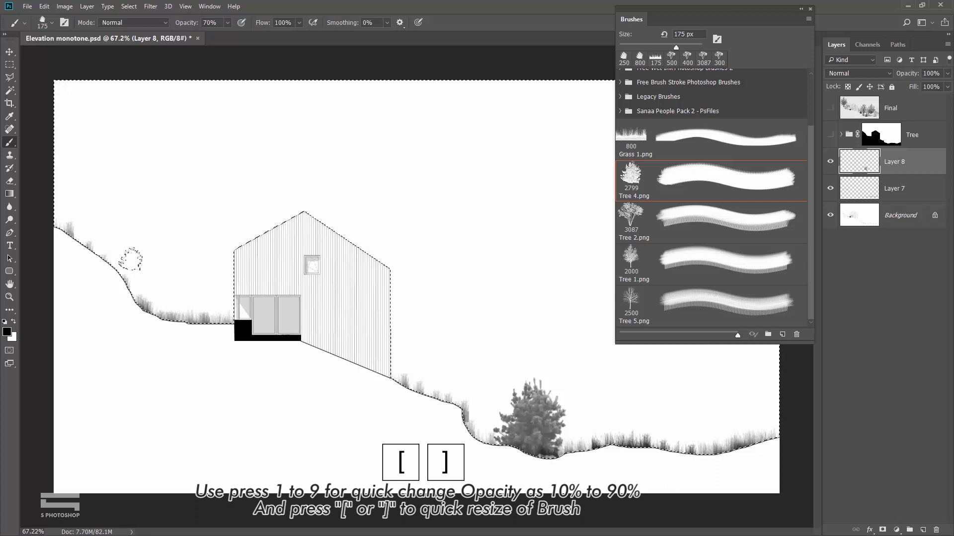
- Stamp faint trees at 30% on the left slope and 10% at far right, then add Layer 9
{"action": "key", "text": "3"}
{"action": "left_click", "coordinate": [154, 284]}
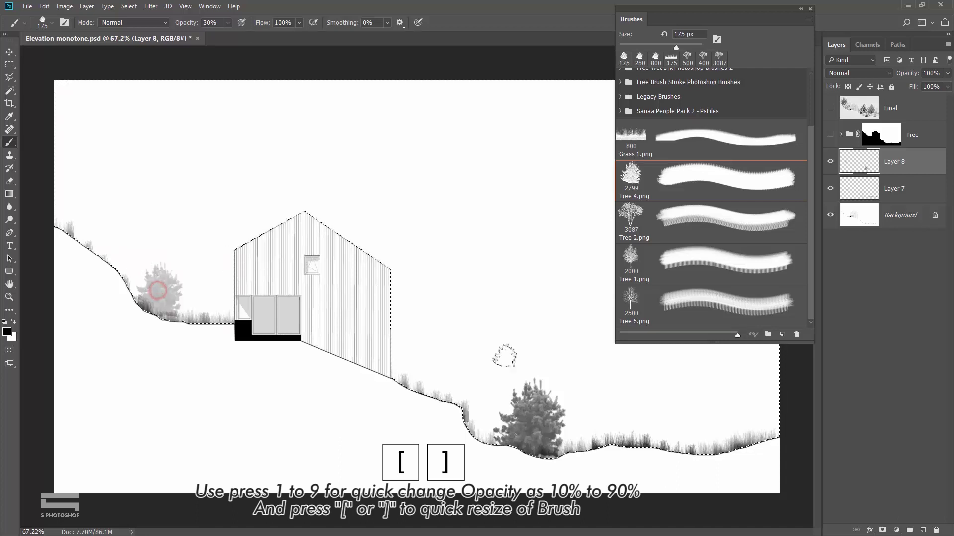
{"action": "key", "text": "bracketright"}
{"action": "key", "text": "bracketright"}
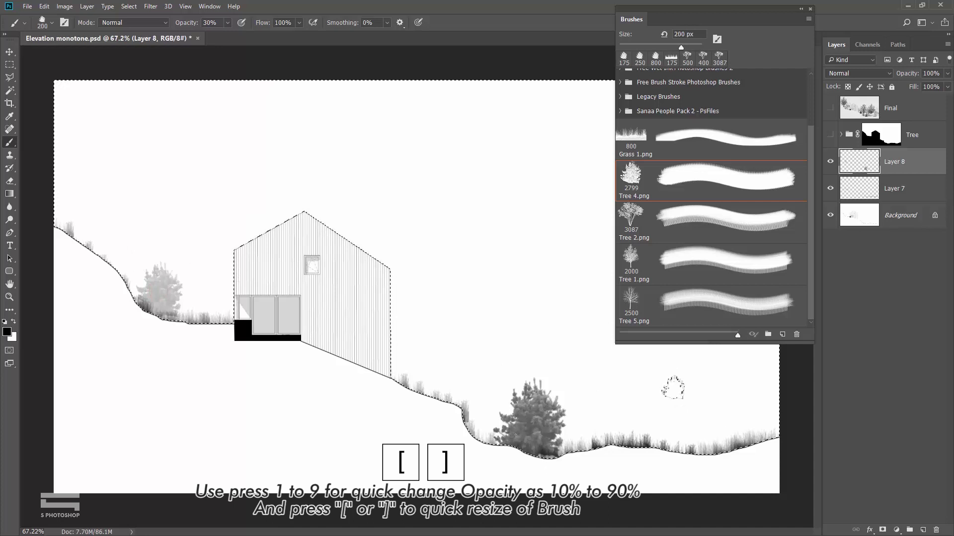
{"action": "key", "text": "1"}
{"action": "left_click", "coordinate": [698, 419]}
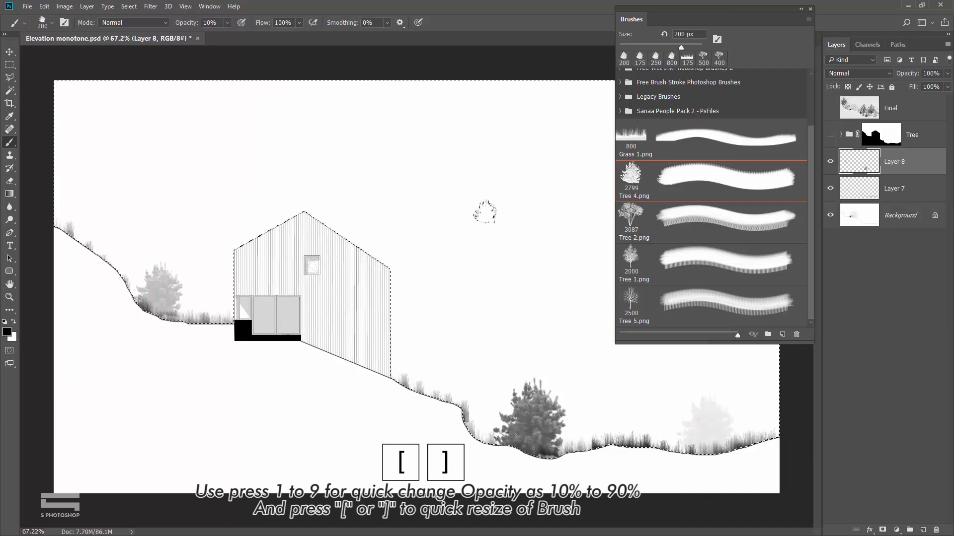
{"action": "left_click", "coordinate": [720, 222]}
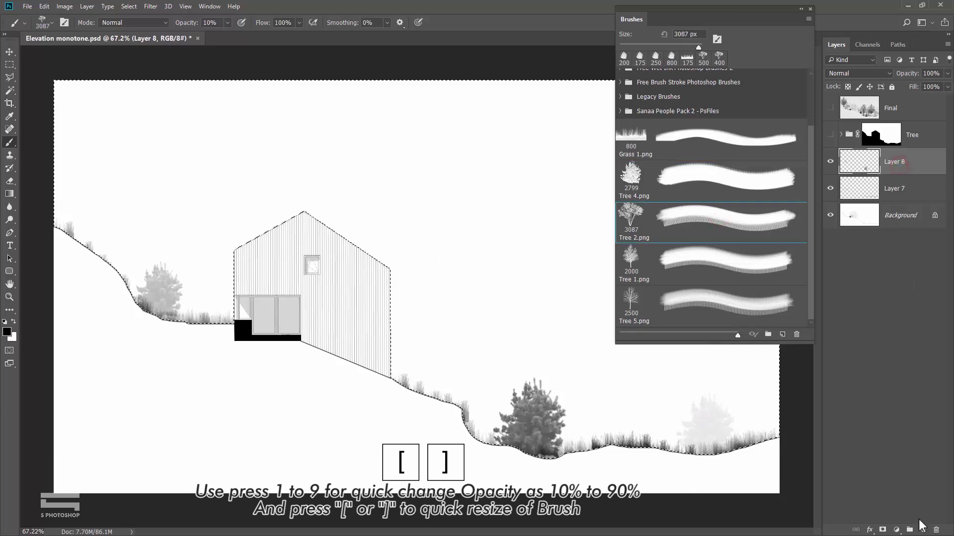
{"action": "left_click", "coordinate": [922, 529]}
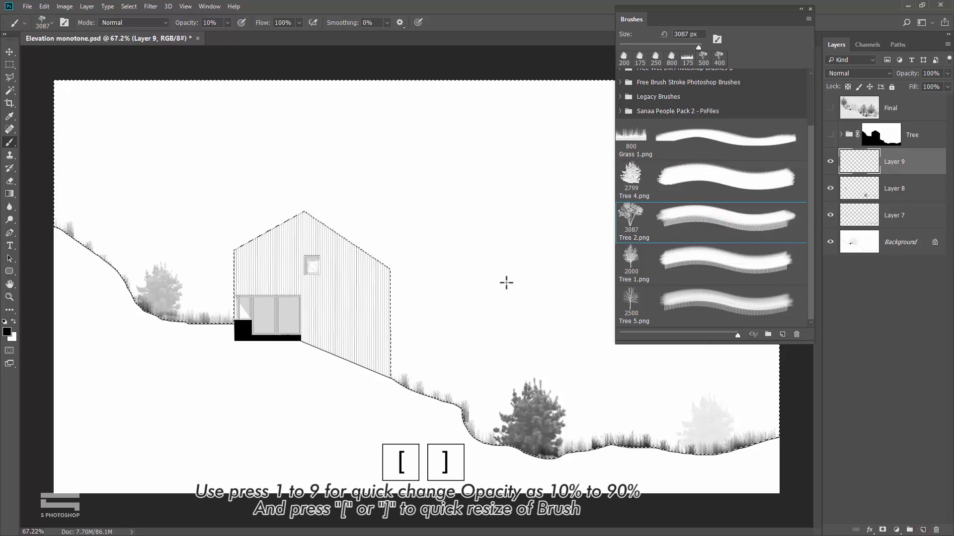
- Stamp grey Tree 2 trees at 500 px right of the dark tree and on the left slope
{"action": "key", "text": "bracketleft"}
{"action": "key", "text": "bracketleft"}
{"action": "key", "text": "bracketleft"}
{"action": "key", "text": "bracketleft"}
{"action": "key", "text": "bracketleft"}
{"action": "key", "text": "bracketleft"}
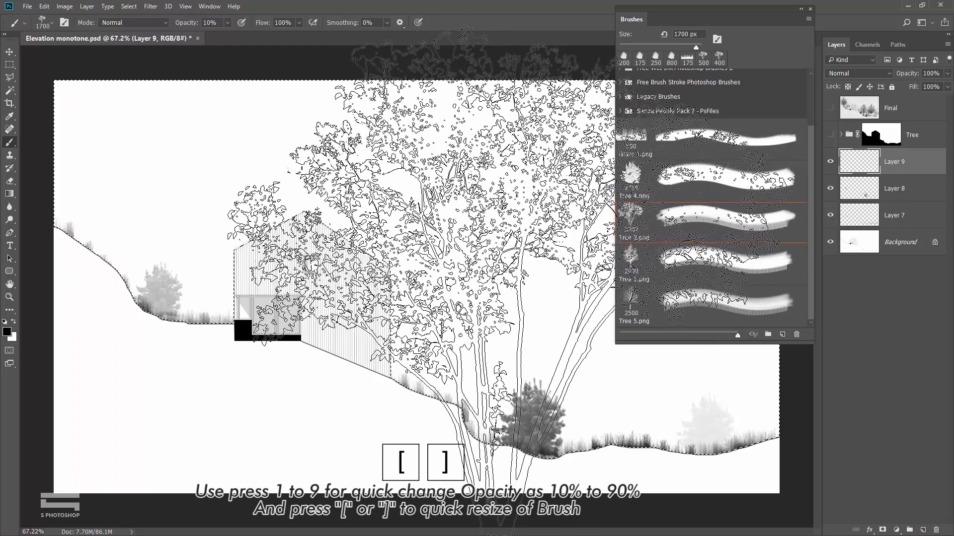
{"action": "key", "text": "bracketleft"}
{"action": "key", "text": "bracketleft"}
{"action": "key", "text": "bracketleft"}
{"action": "key", "text": "bracketleft"}
{"action": "key", "text": "bracketleft"}
{"action": "key", "text": "bracketleft"}
{"action": "key", "text": "bracketleft"}
{"action": "key", "text": "bracketleft"}
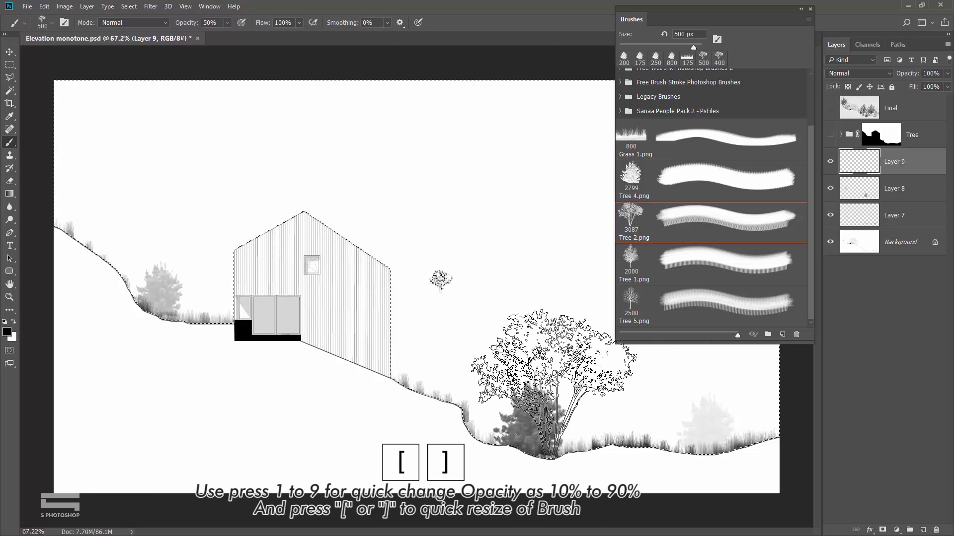
{"action": "left_click", "coordinate": [624, 373]}
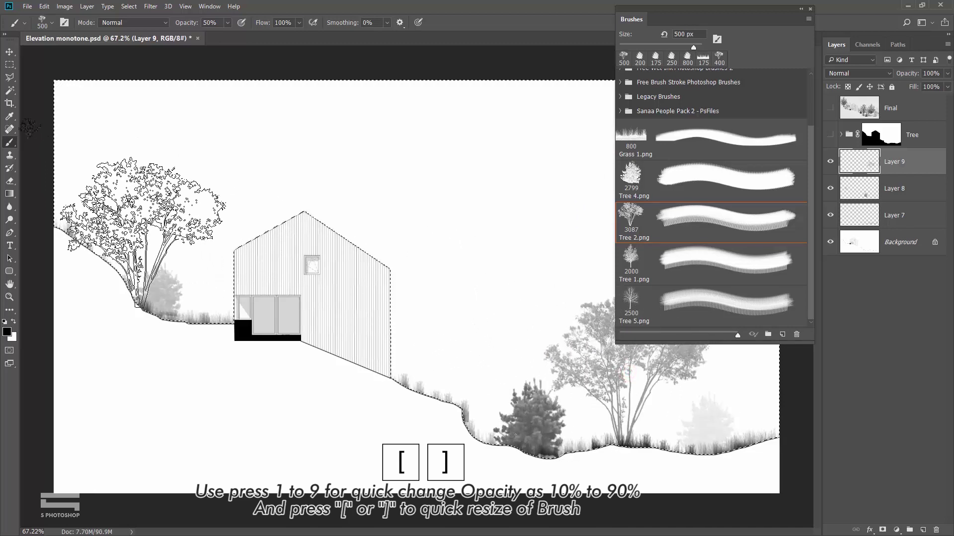
{"action": "key", "text": "bracketleft"}
{"action": "key", "text": "bracketright"}
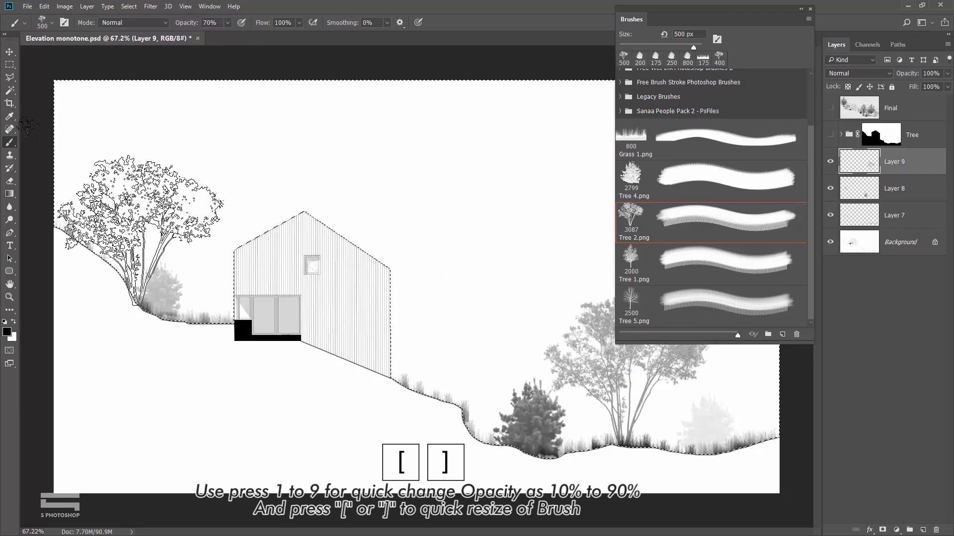
{"action": "left_click", "coordinate": [139, 230]}
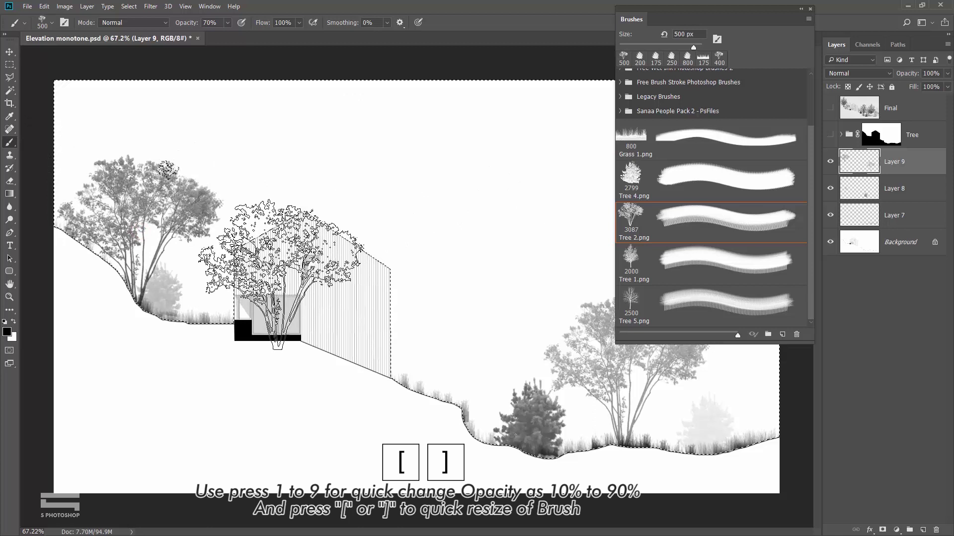
- Stamp faint 20% trees at 300–400 px left of the house and on the middle slope
{"action": "key", "text": "bracketleft"}
{"action": "key", "text": "bracketleft"}
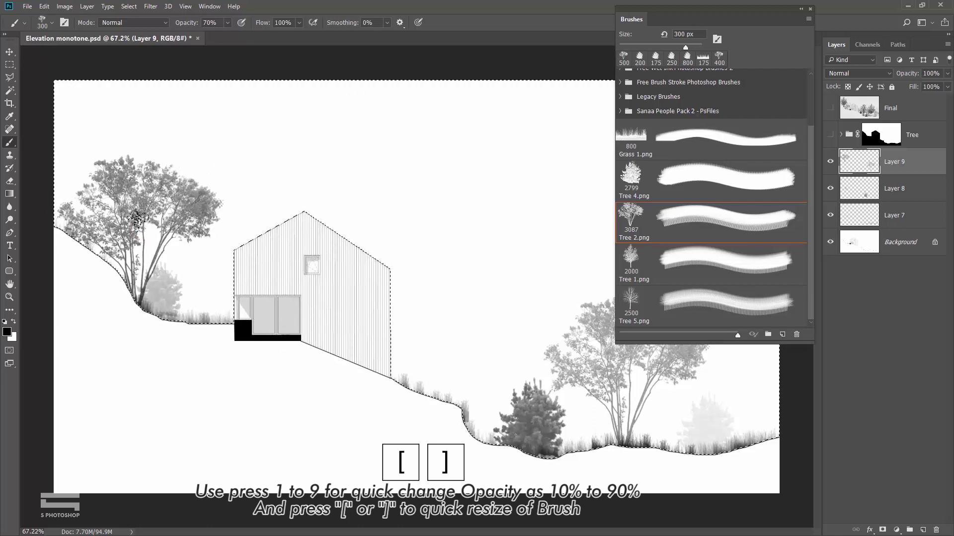
{"action": "key", "text": "2"}
{"action": "left_click", "coordinate": [199, 276]}
{"action": "left_click", "coordinate": [456, 360]}
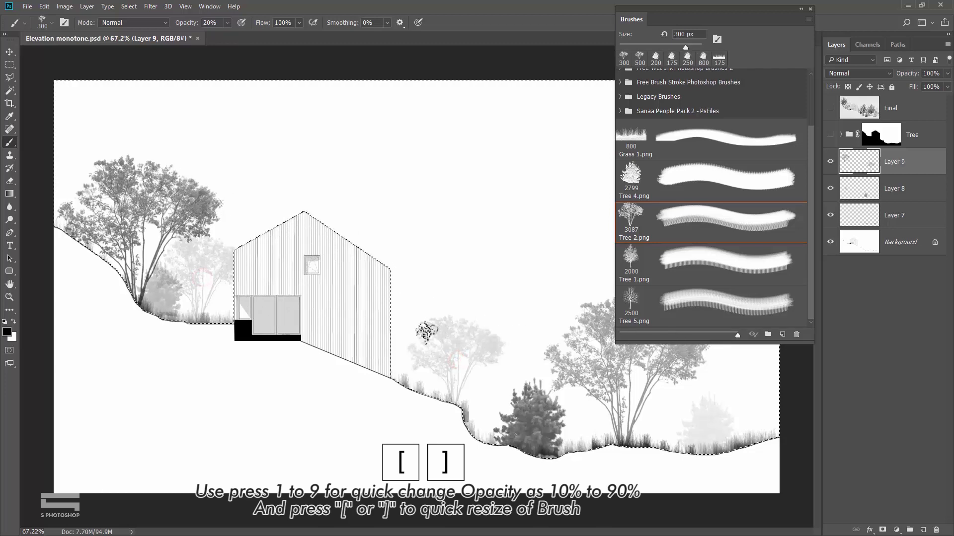
{"action": "key", "text": "bracketright"}
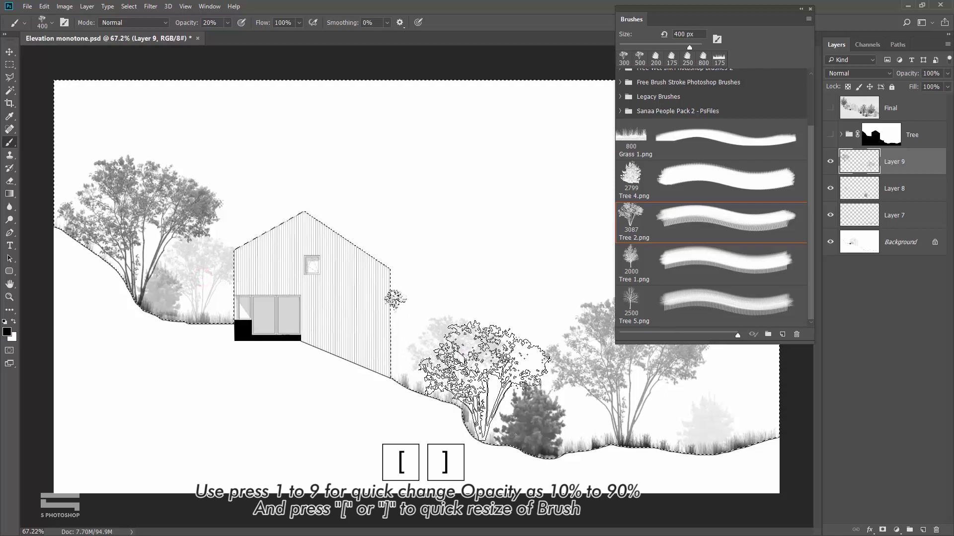
{"action": "left_click", "coordinate": [483, 383]}
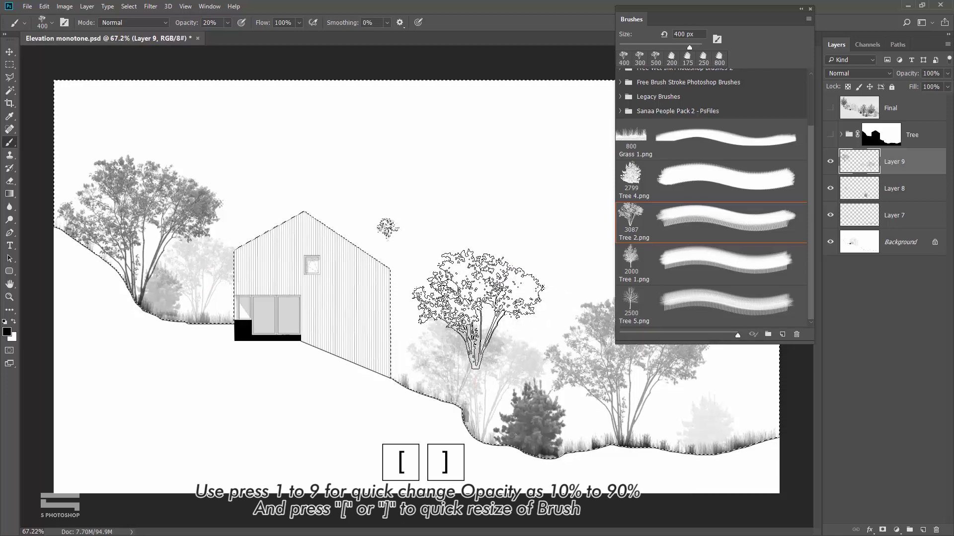
{"action": "left_click", "coordinate": [720, 267]}
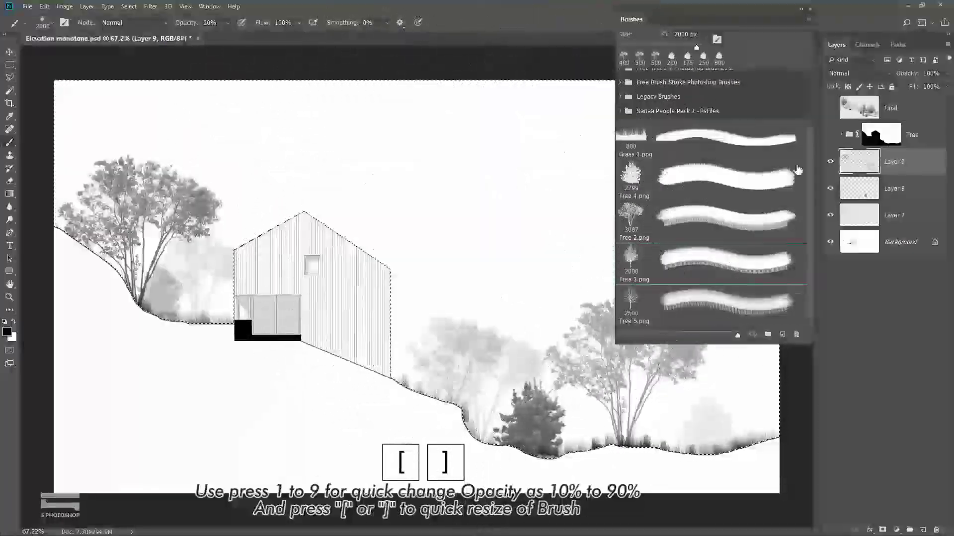
- On a new layer, stamp a large faint tree on the hillside with an 800 px brush
{"action": "left_click", "coordinate": [923, 530]}
{"action": "key", "text": "bracketleft"}
{"action": "key", "text": "bracketleft"}
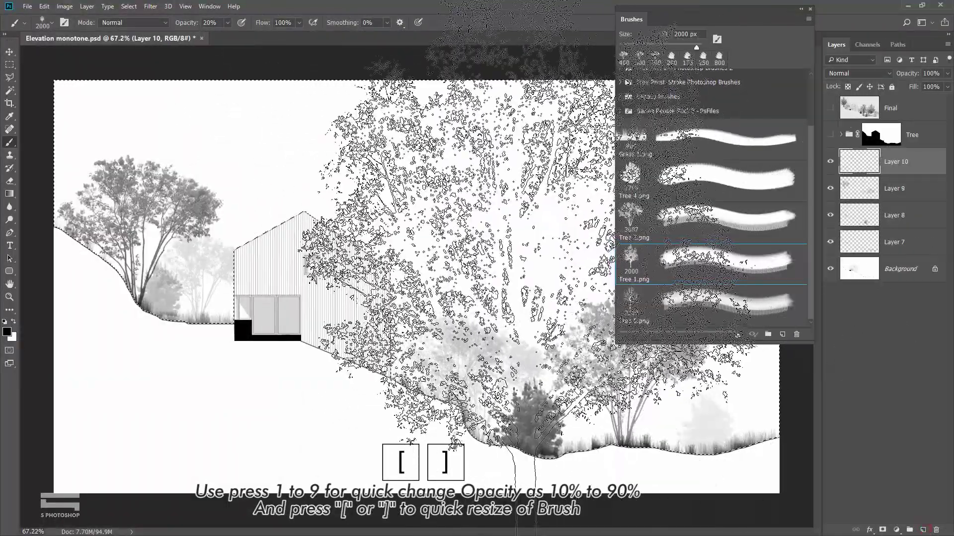
{"action": "key", "text": "bracketleft"}
{"action": "key", "text": "bracketleft"}
{"action": "key", "text": "bracketleft"}
{"action": "key", "text": "bracketleft"}
{"action": "key", "text": "bracketleft"}
{"action": "key", "text": "bracketleft"}
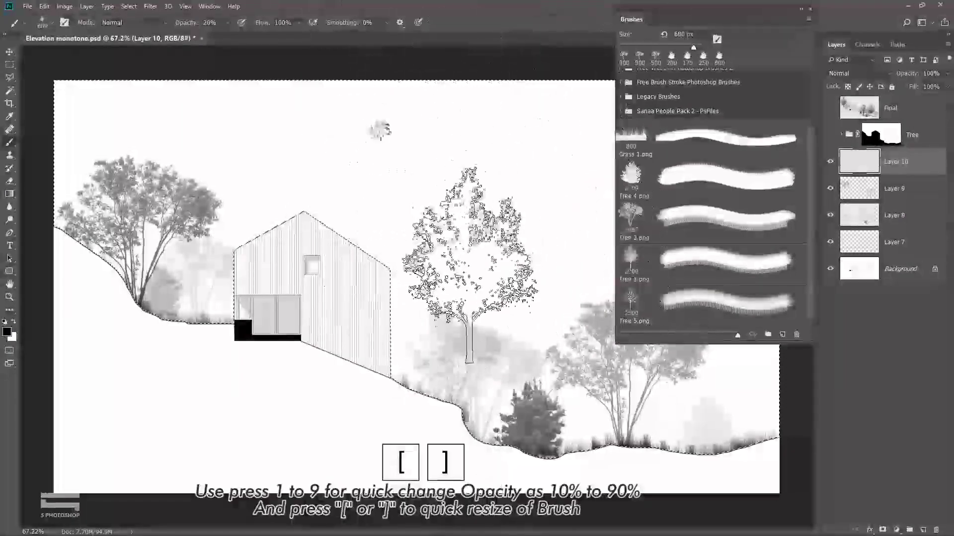
{"action": "key", "text": "bracketleft"}
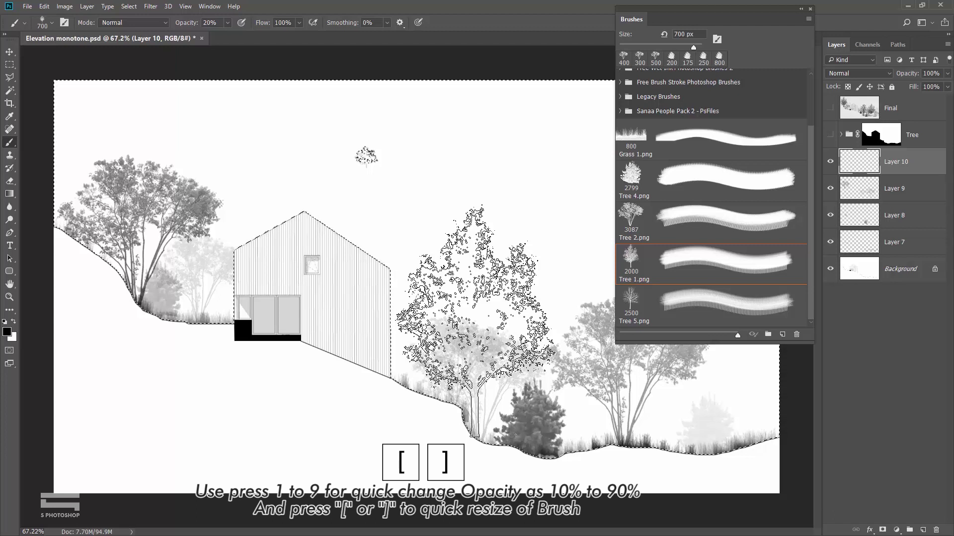
{"action": "left_click", "coordinate": [475, 322]}
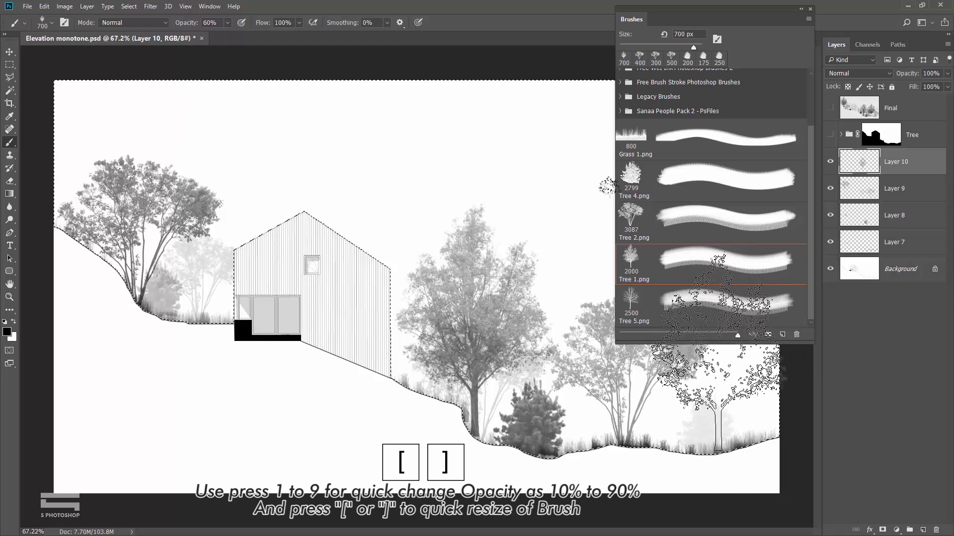
- Stamp six faint 600 px trees behind the house and along both sides, then deselect
{"action": "key", "text": "bracketleft"}
{"action": "key", "text": "bracketright"}
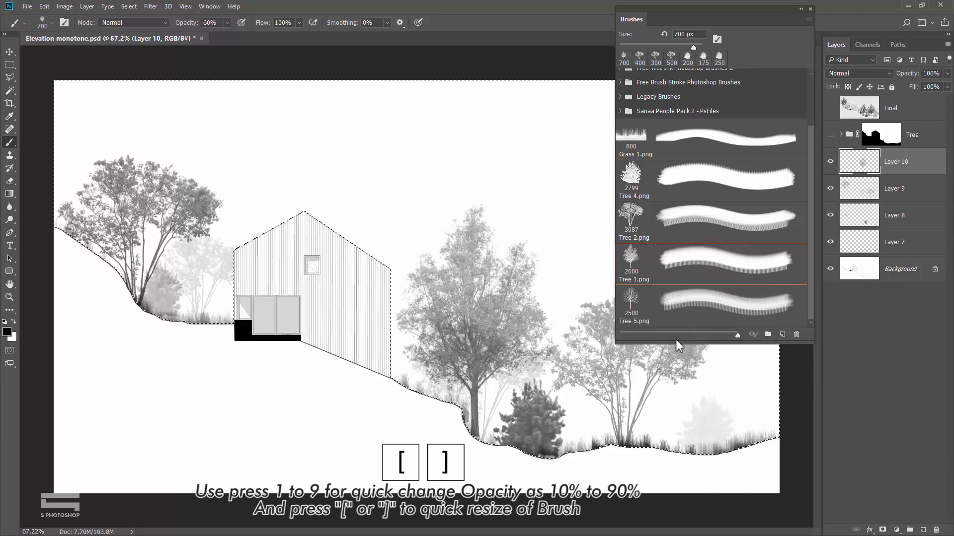
{"action": "key", "text": "bracketleft"}
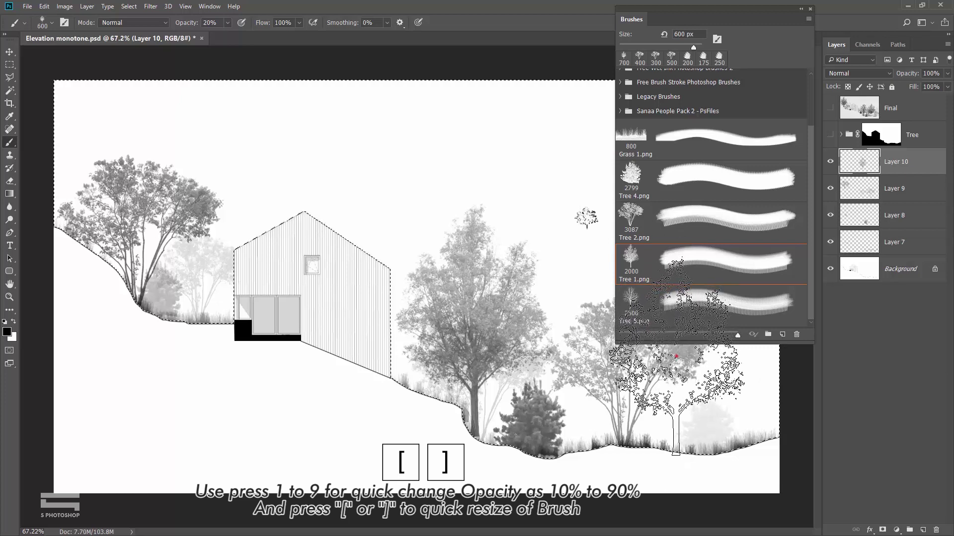
{"action": "left_click", "coordinate": [676, 355]}
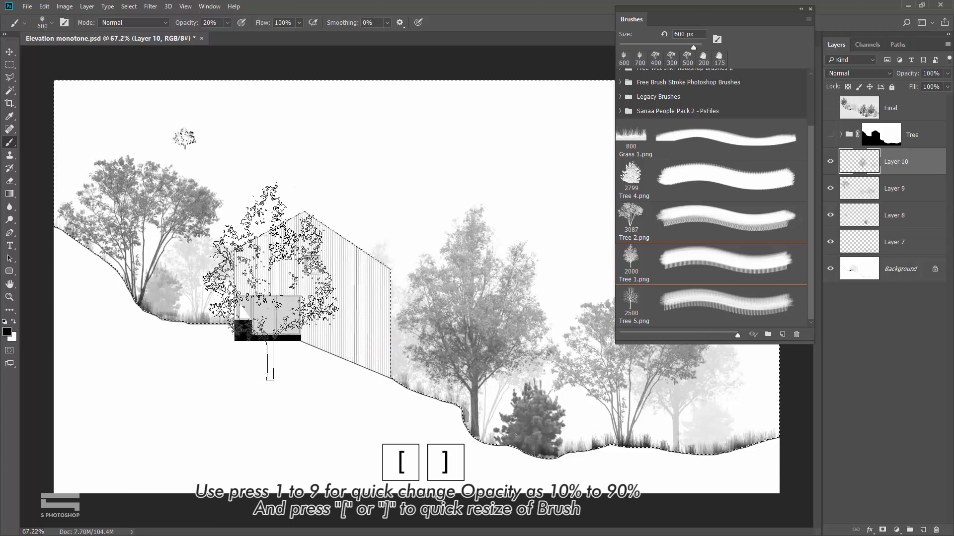
{"action": "left_click", "coordinate": [292, 262]}
{"action": "left_click", "coordinate": [79, 172]}
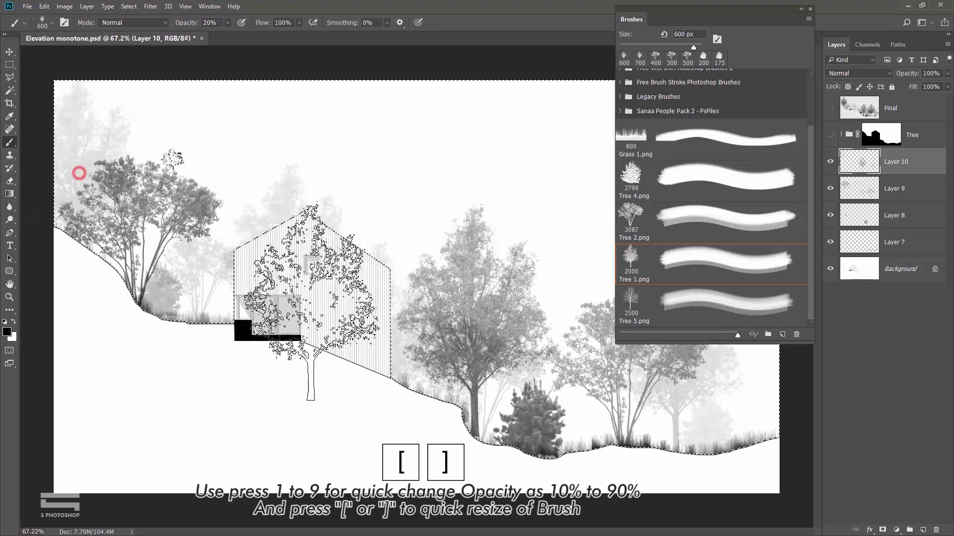
{"action": "left_click", "coordinate": [582, 415]}
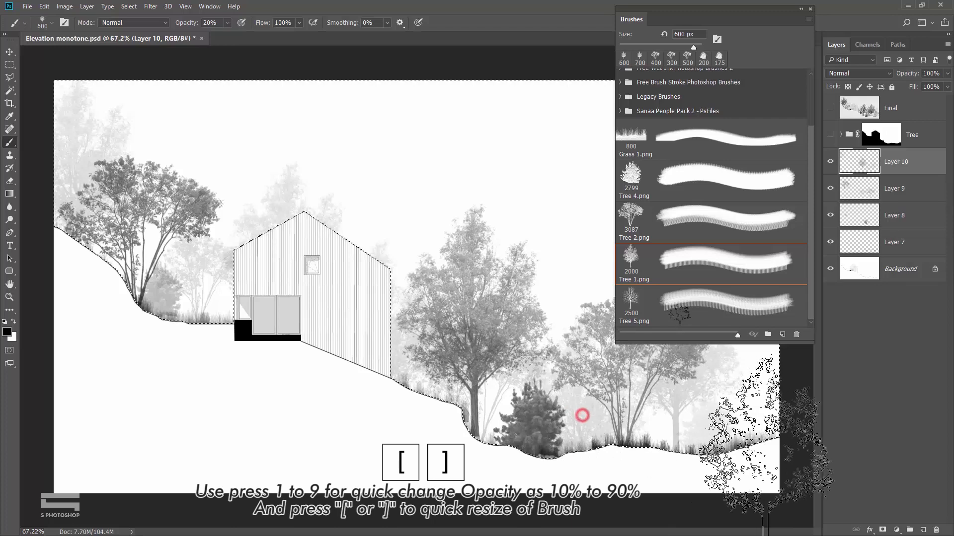
{"action": "left_click", "coordinate": [781, 417]}
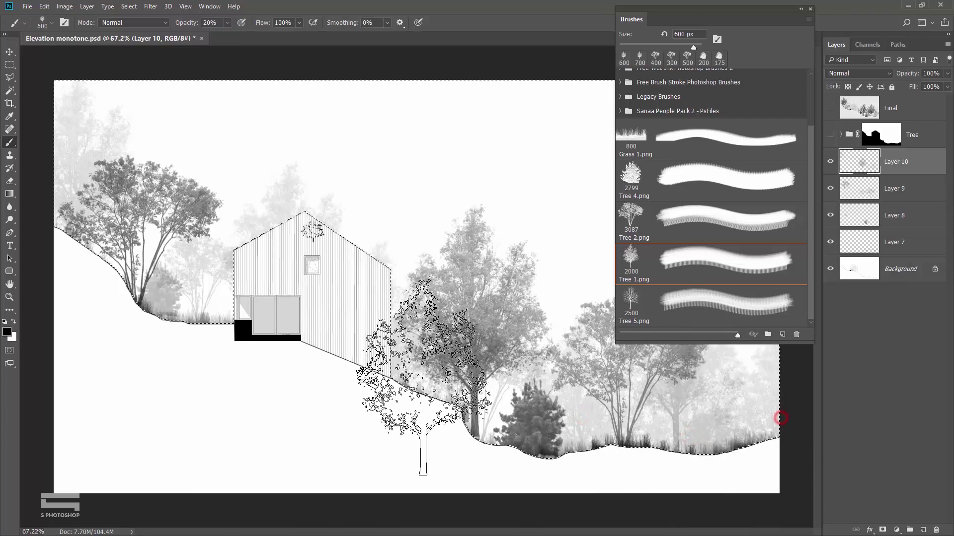
{"action": "left_click", "coordinate": [243, 307]}
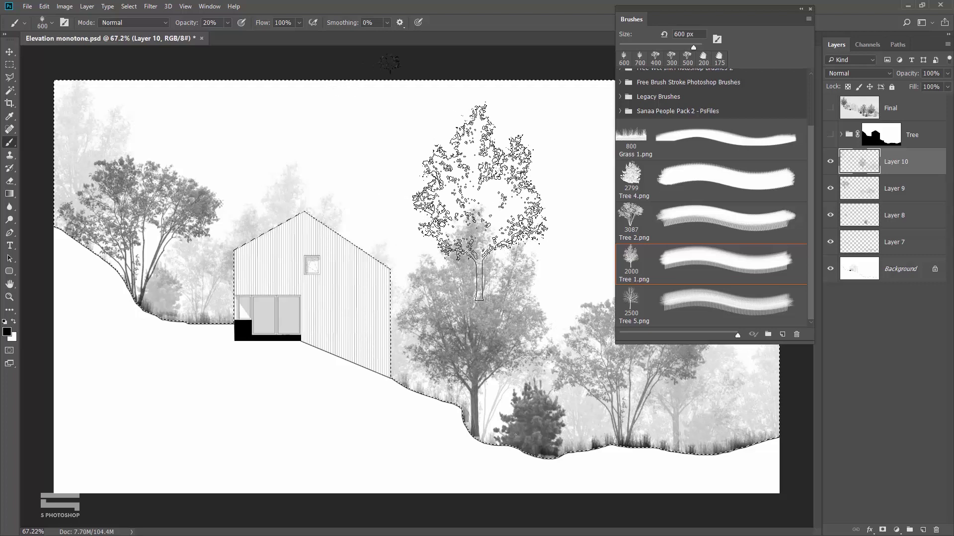
{"action": "key", "text": "ctrl+d"}
- Switch to the Move tool, close the Brushes panel, and toggle Layers 10, 9 and 8 to check them
{"action": "key", "text": "v"}
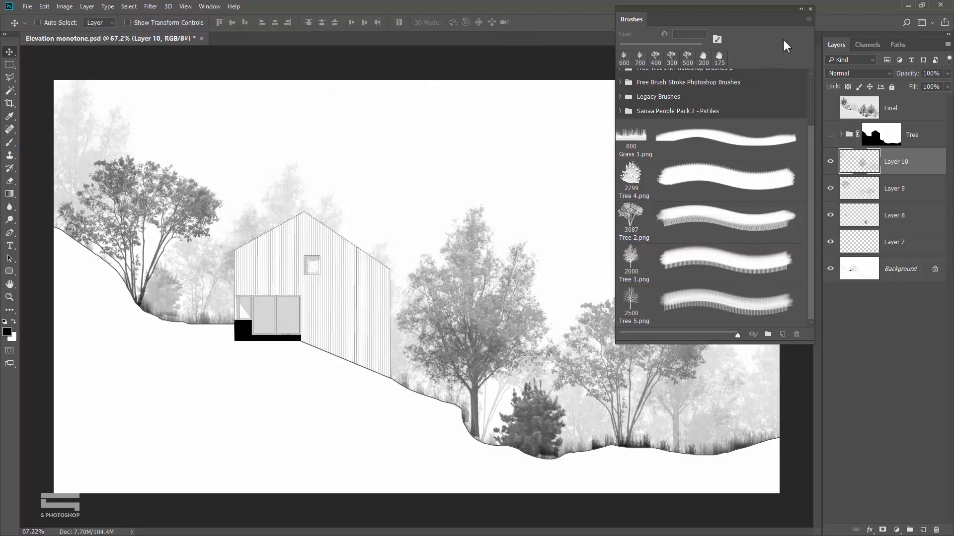
{"action": "left_click", "coordinate": [810, 9]}
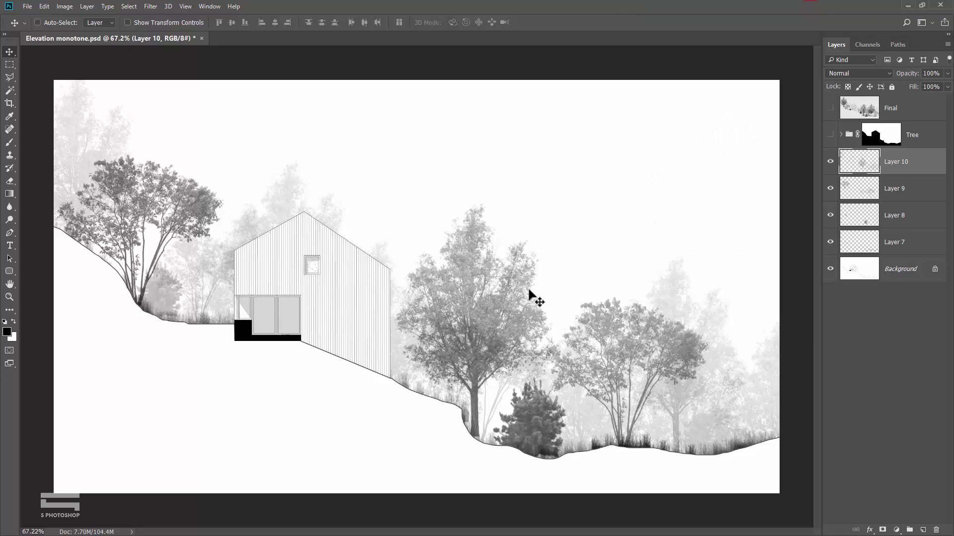
{"action": "scroll", "coordinate": [517, 301], "scroll_direction": "up", "scroll_amount": 1}
{"action": "left_click", "coordinate": [830, 161]}
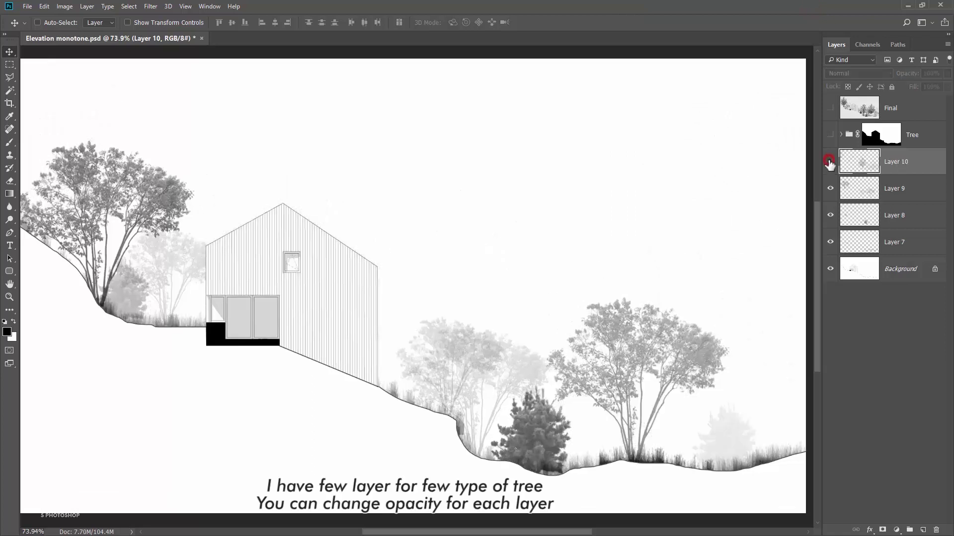
{"action": "left_click", "coordinate": [830, 188]}
{"action": "left_click", "coordinate": [830, 188]}
{"action": "left_click", "coordinate": [830, 215]}
- Lower Layer 8's opacity to 70%
{"action": "left_click", "coordinate": [902, 222]}
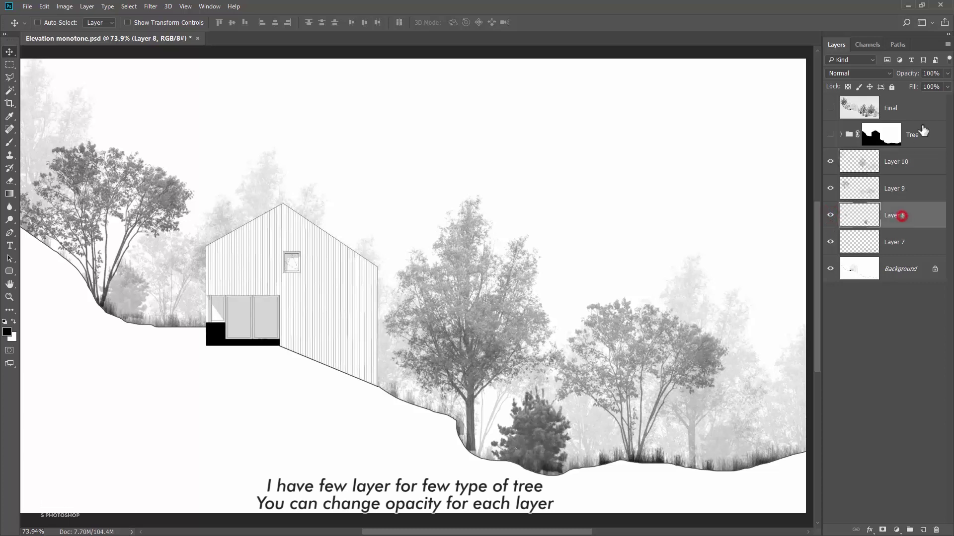
{"action": "left_click", "coordinate": [946, 74]}
{"action": "left_click_drag", "start_coordinate": [936, 85], "coordinate": [932, 86]}
{"action": "scroll", "coordinate": [579, 288], "scroll_direction": "down", "scroll_amount": 2}
{"action": "scroll", "coordinate": [579, 291], "scroll_direction": "up", "scroll_amount": 1}
{"action": "scroll", "coordinate": [569, 298], "scroll_direction": "up", "scroll_amount": 1}
{"action": "scroll", "coordinate": [572, 275], "scroll_direction": "up", "scroll_amount": 1}
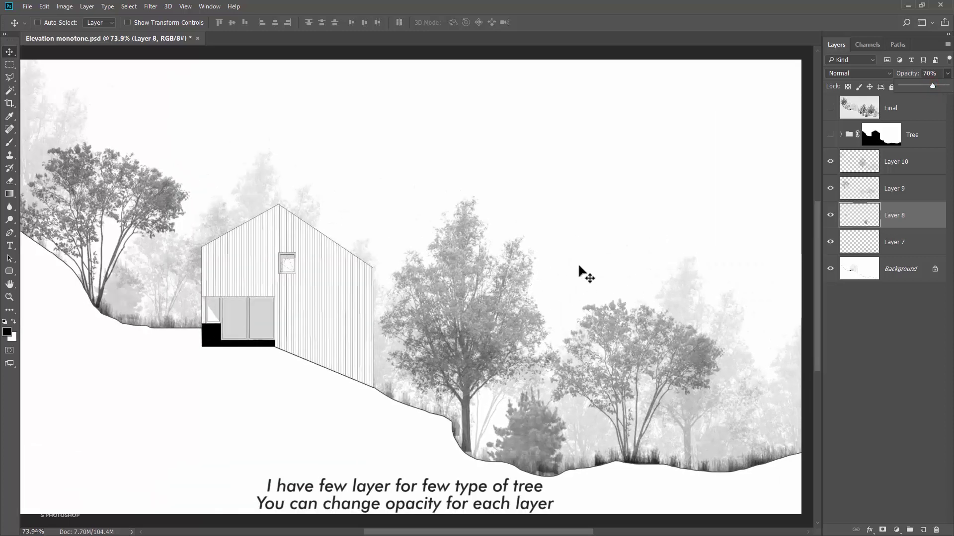
{"action": "left_click", "coordinate": [830, 108]}
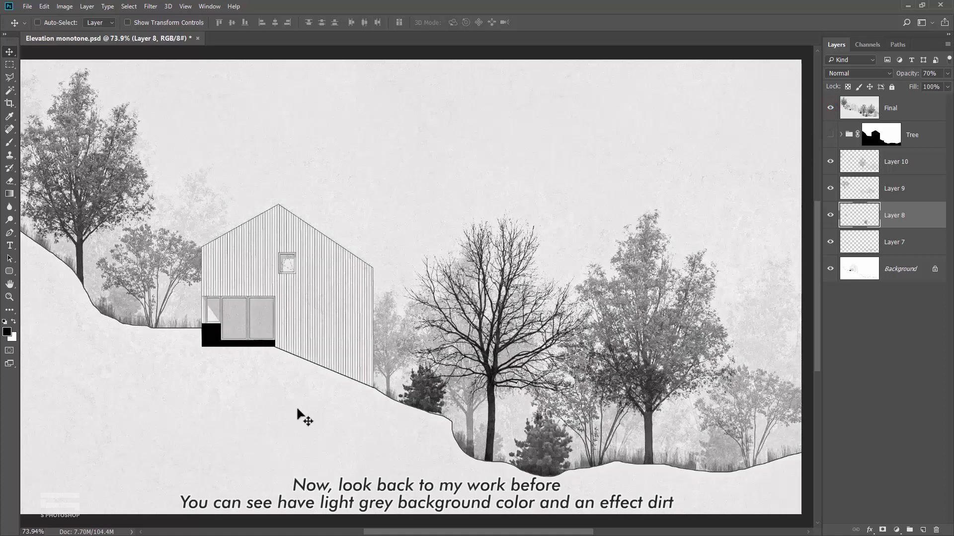
{"action": "scroll", "coordinate": [287, 392], "scroll_direction": "up", "scroll_amount": 2}
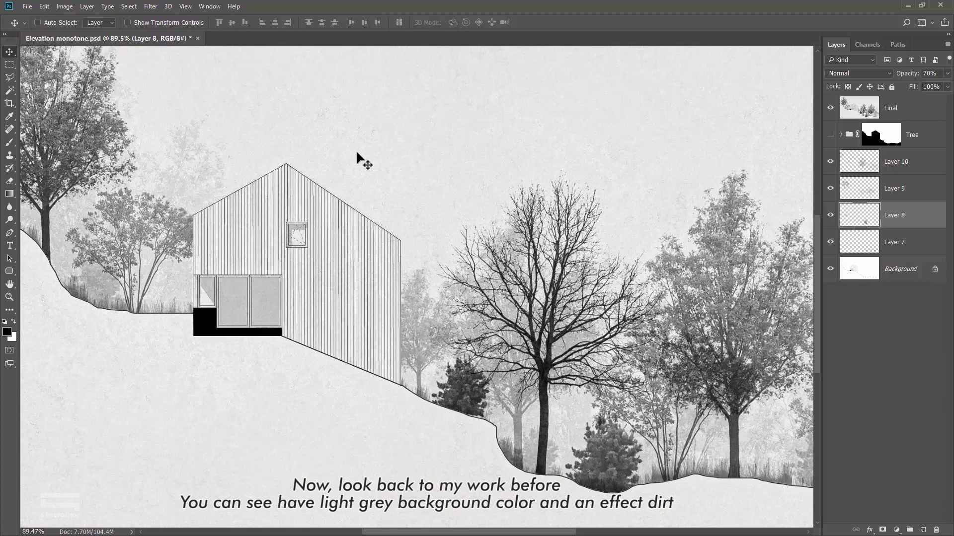
{"action": "scroll", "coordinate": [357, 154], "scroll_direction": "down", "scroll_amount": 1}
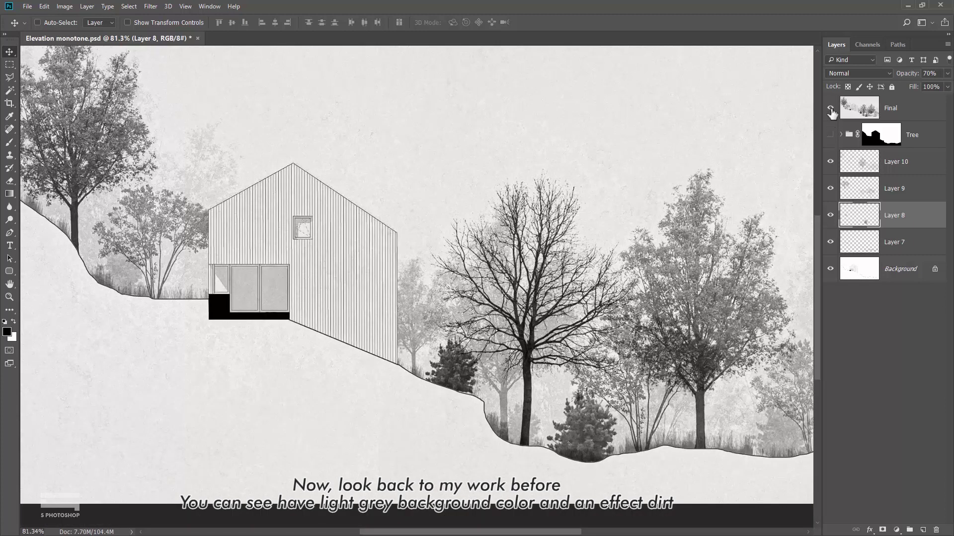
{"action": "left_click", "coordinate": [830, 108]}
{"action": "scroll", "coordinate": [481, 273], "scroll_direction": "down", "scroll_amount": 1}
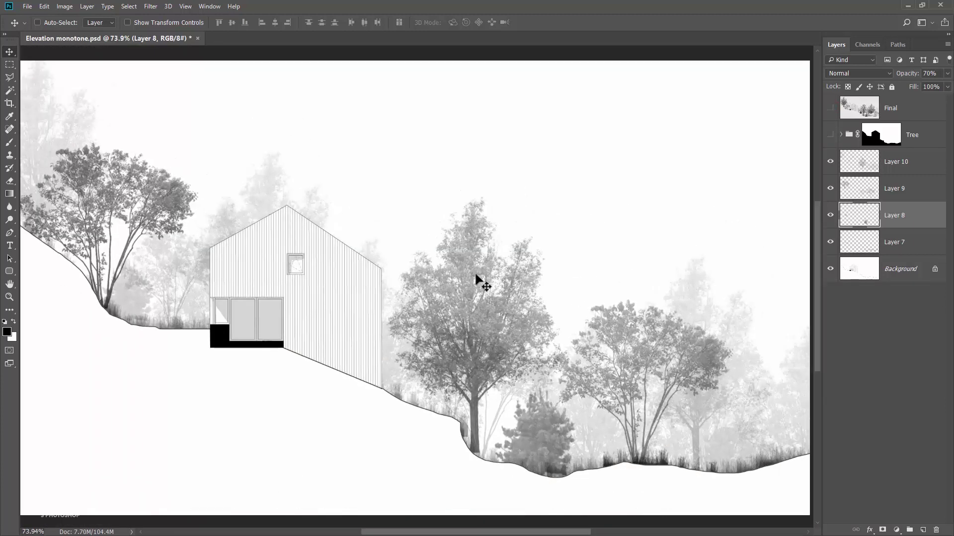
{"action": "left_click", "coordinate": [913, 164]}
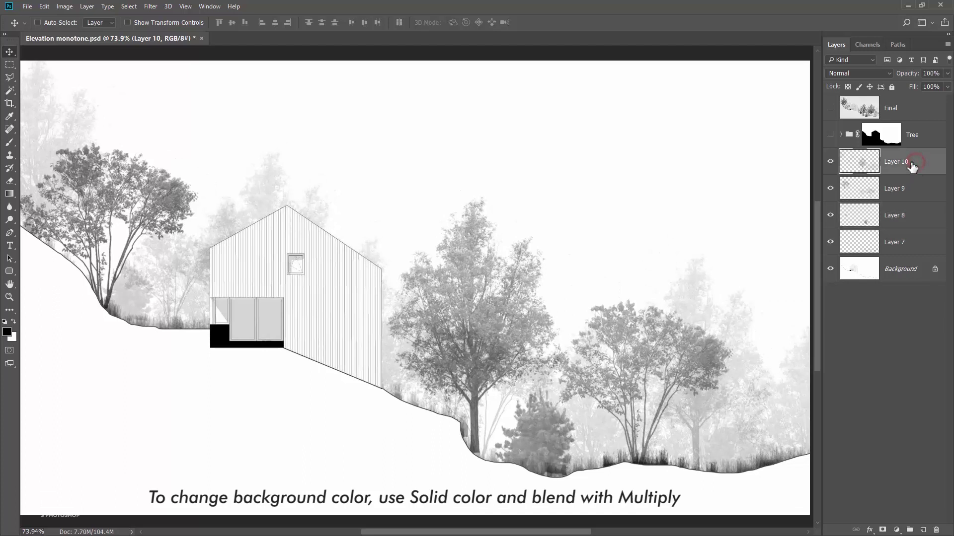
- Add a mid-grey Solid Color fill layer with Multiply blend mode
{"action": "left_click", "coordinate": [896, 529]}
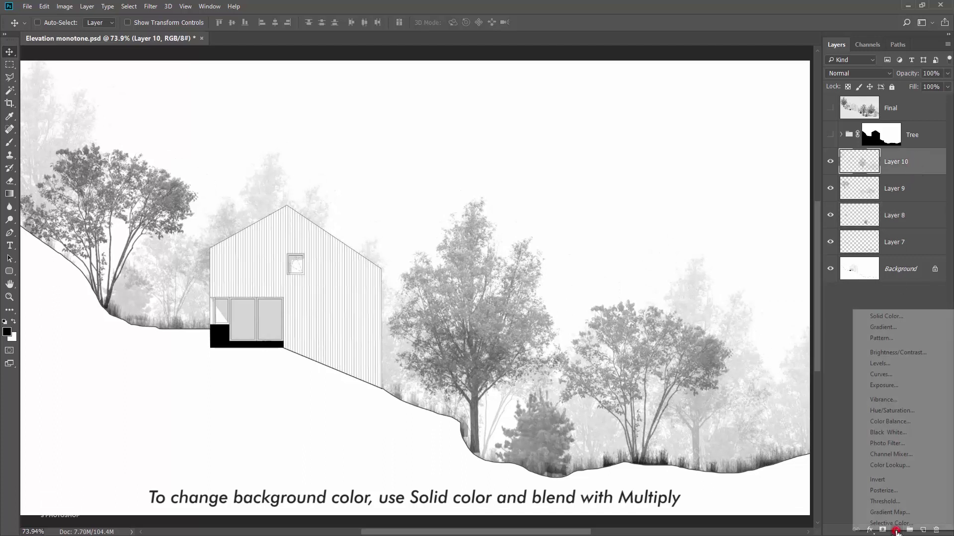
{"action": "left_click", "coordinate": [902, 317]}
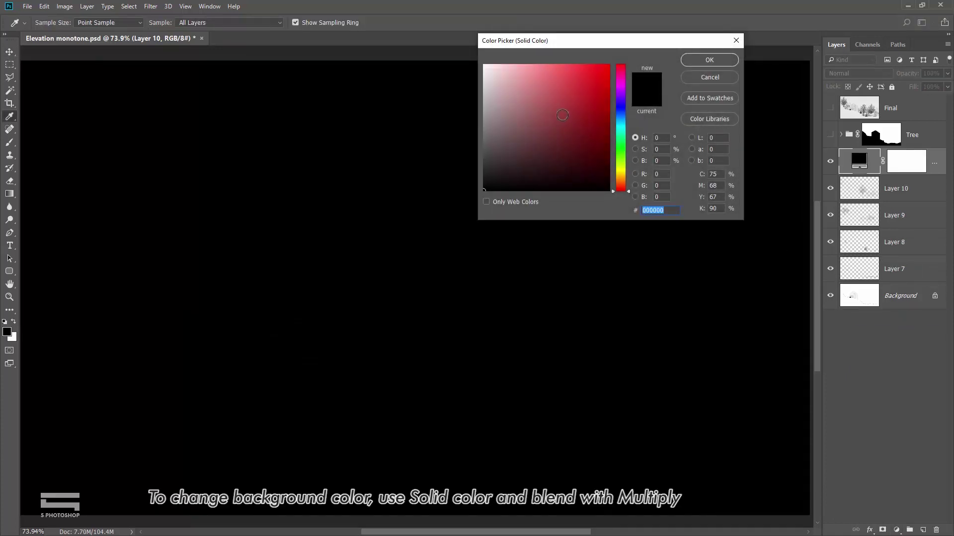
{"action": "left_click_drag", "start_coordinate": [562, 115], "coordinate": [434, 119]}
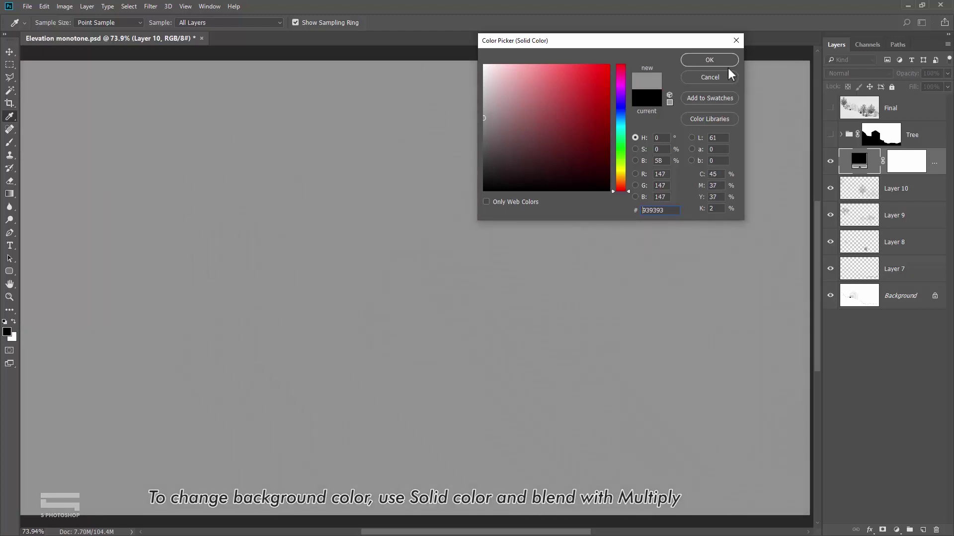
{"action": "left_click", "coordinate": [721, 61]}
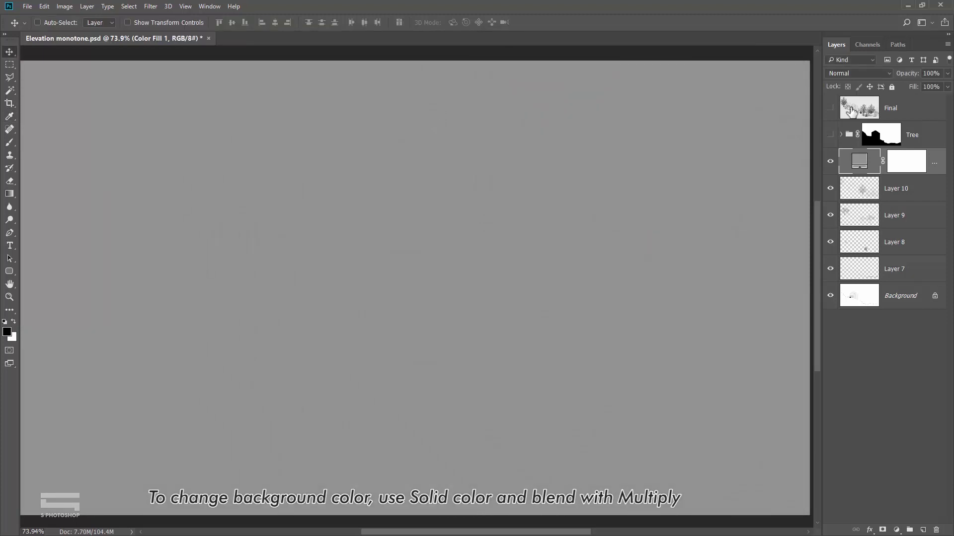
{"action": "left_click", "coordinate": [864, 73]}
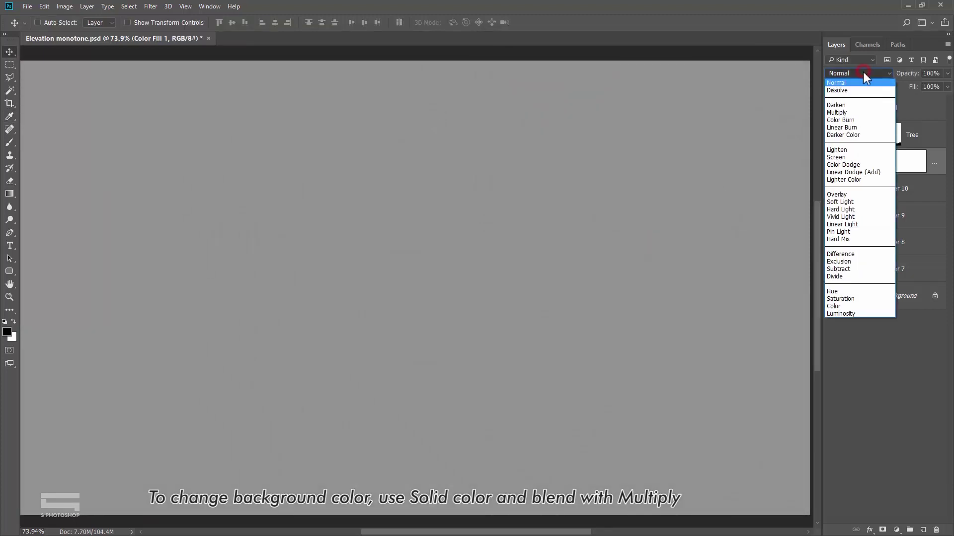
{"action": "left_click", "coordinate": [848, 114]}
{"action": "left_click", "coordinate": [558, 217]}
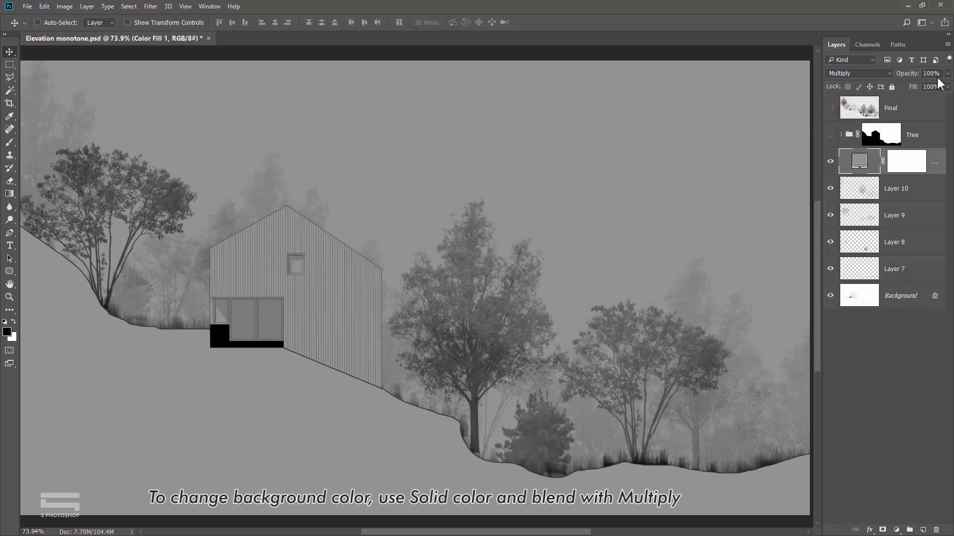
- Change the fill layer's colour to light grey d1d1d1
{"action": "double_click", "coordinate": [859, 162]}
{"action": "left_click", "coordinate": [491, 90]}
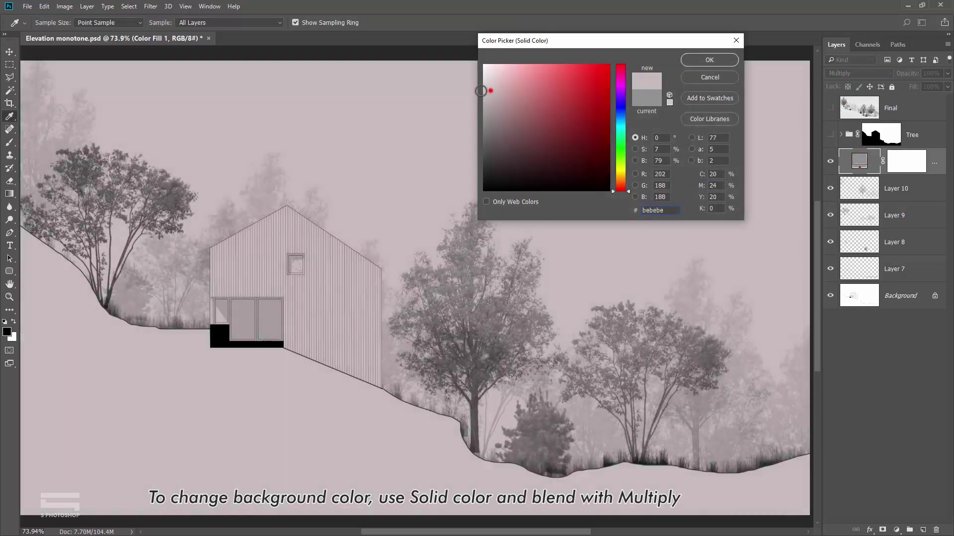
{"action": "left_click_drag", "start_coordinate": [481, 91], "coordinate": [457, 87]}
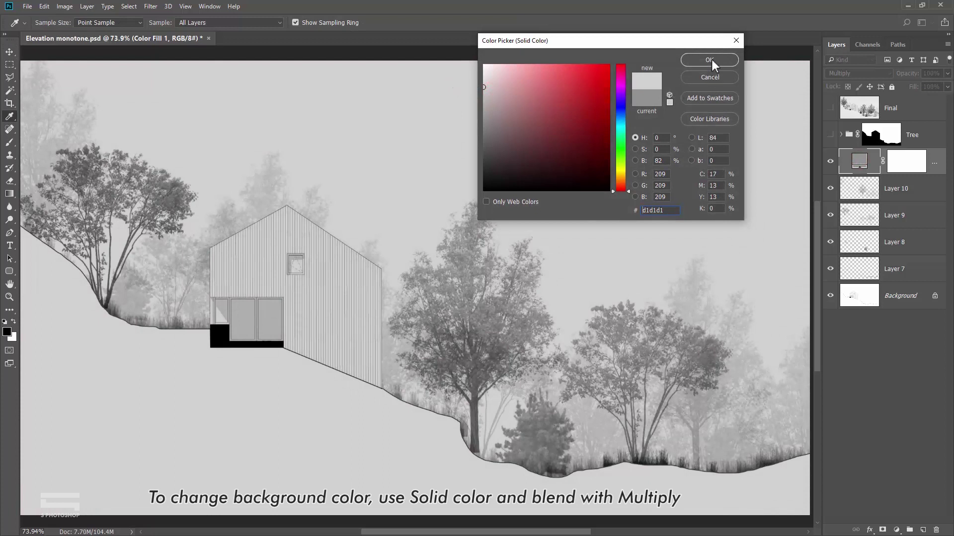
{"action": "mouse_move", "coordinate": [501, 96]}
{"action": "left_mouse_down"}
{"action": "mouse_move", "coordinate": [505, 83]}
{"action": "mouse_move", "coordinate": [460, 90]}
{"action": "left_mouse_up"}
{"action": "left_click", "coordinate": [709, 60]}
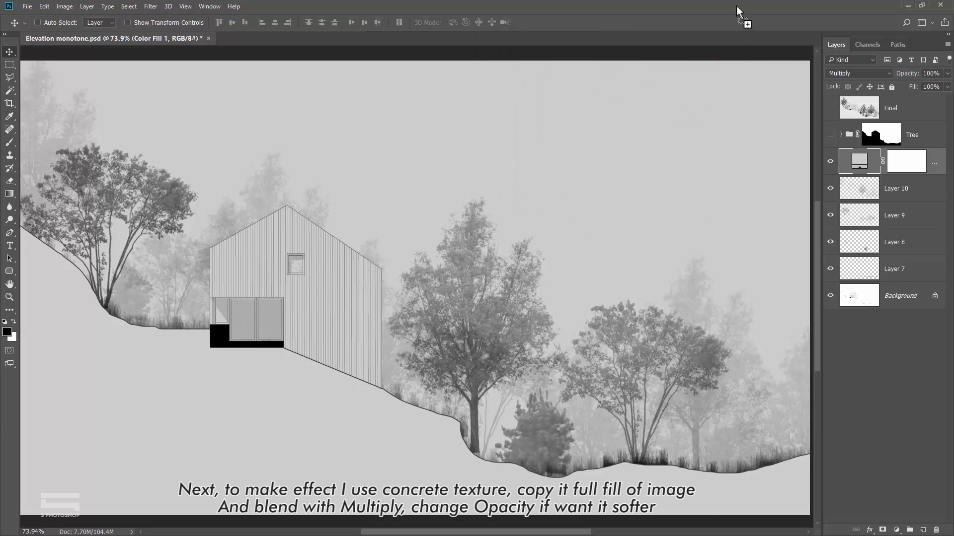
- Copy all of Concrete 1 warm.jpg into the elevation and tile a copy at the left edge
{"action": "left_click_drag", "start_coordinate": [736, 5], "coordinate": [498, 293]}
{"action": "key", "text": "ctrl+a"}
{"action": "key", "text": "ctrl+c"}
{"action": "left_click", "coordinate": [166, 38]}
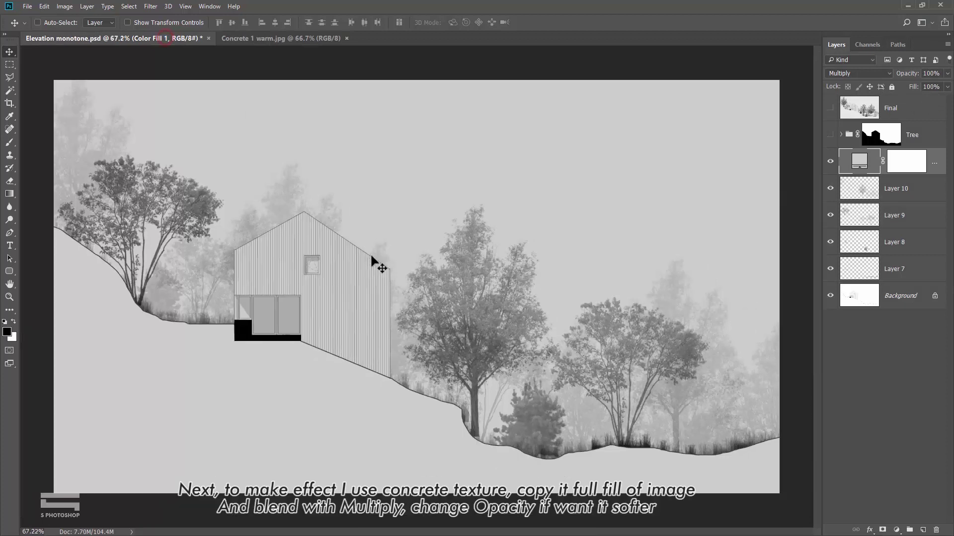
{"action": "key", "text": "ctrl+v"}
{"action": "mouse_move", "coordinate": [380, 263]}
{"action": "left_mouse_down"}
{"action": "mouse_move", "coordinate": [237, 259]}
{"action": "mouse_move", "coordinate": [400, 272]}
{"action": "left_mouse_up"}
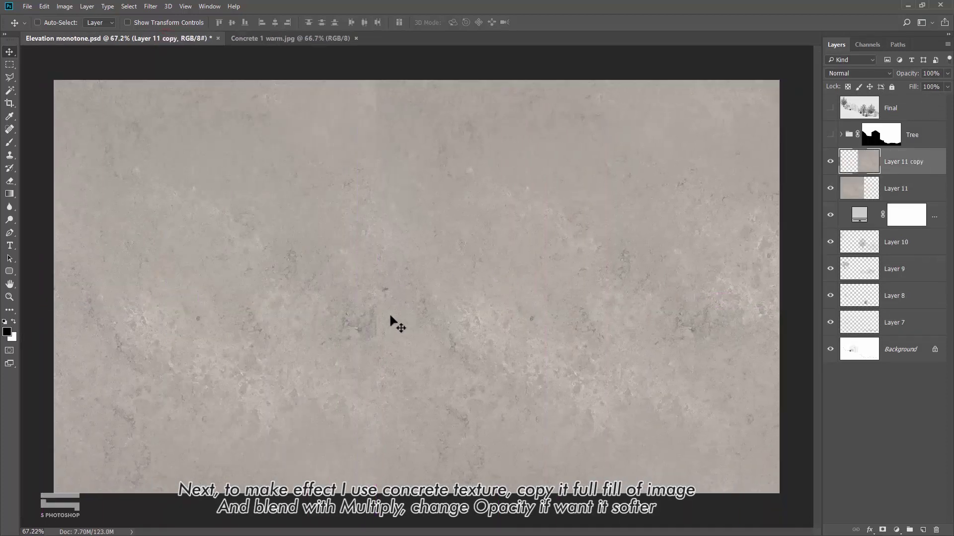
- Merge the two concrete layers into one and set it to Multiply
{"action": "left_click", "coordinate": [911, 191], "text": "shift"}
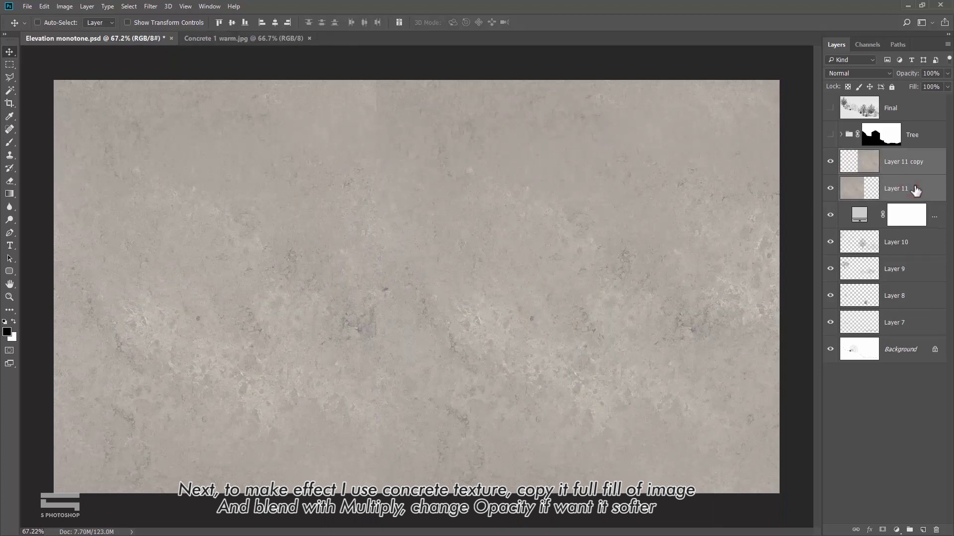
{"action": "right_click", "coordinate": [916, 191]}
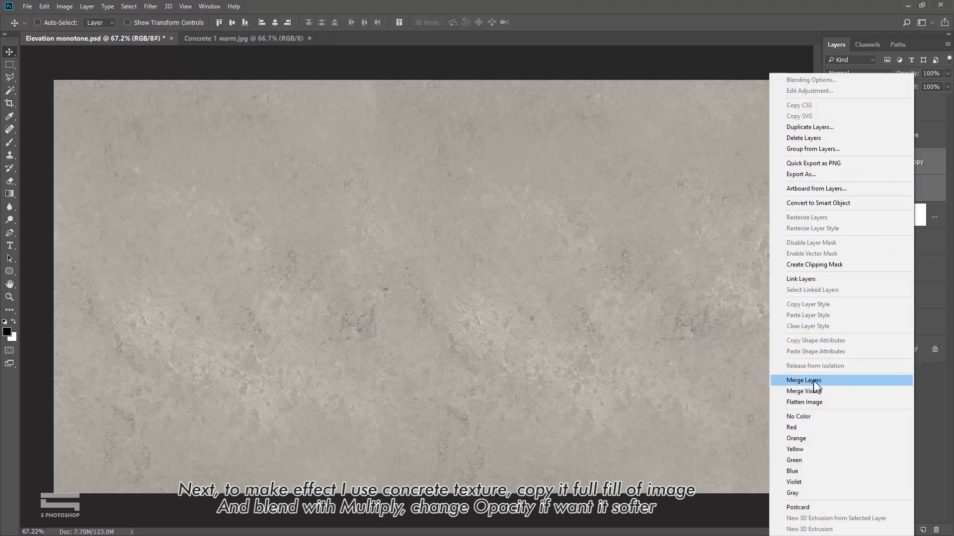
{"action": "left_click", "coordinate": [814, 381]}
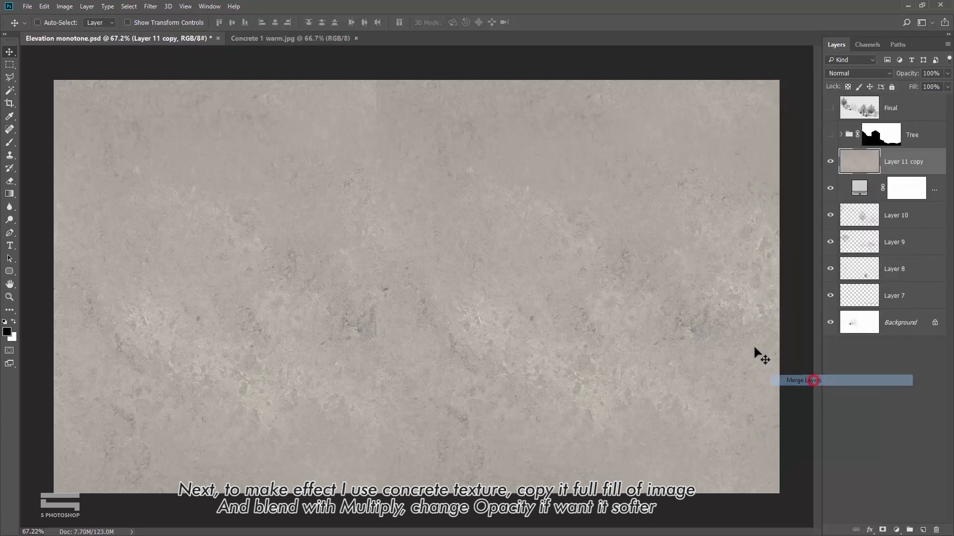
{"action": "left_click", "coordinate": [869, 74]}
{"action": "left_click", "coordinate": [854, 108]}
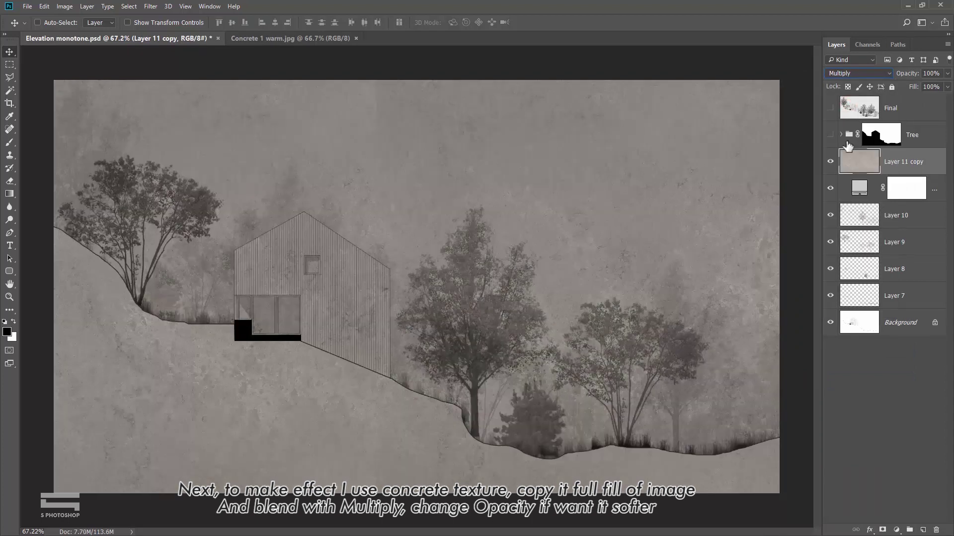
{"action": "left_click", "coordinate": [878, 75]}
{"action": "left_click", "coordinate": [854, 109]}
- Set the concrete layer's opacity to 30%
{"action": "double_click", "coordinate": [927, 74]}
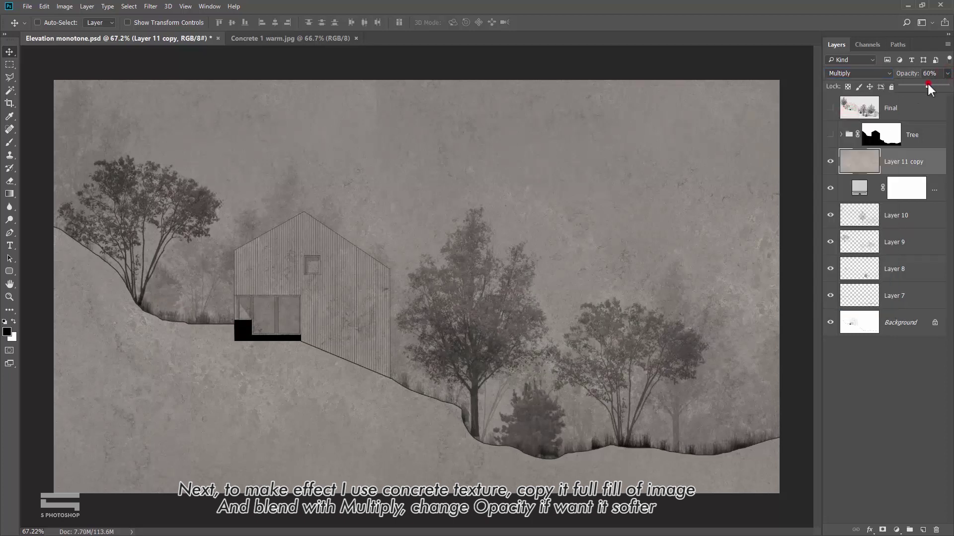
{"action": "type", "text": "50"}
{"action": "key", "text": "Return"}
{"action": "type", "text": "30"}
{"action": "left_click", "coordinate": [560, 205]}
{"action": "left_click", "coordinate": [911, 172]}
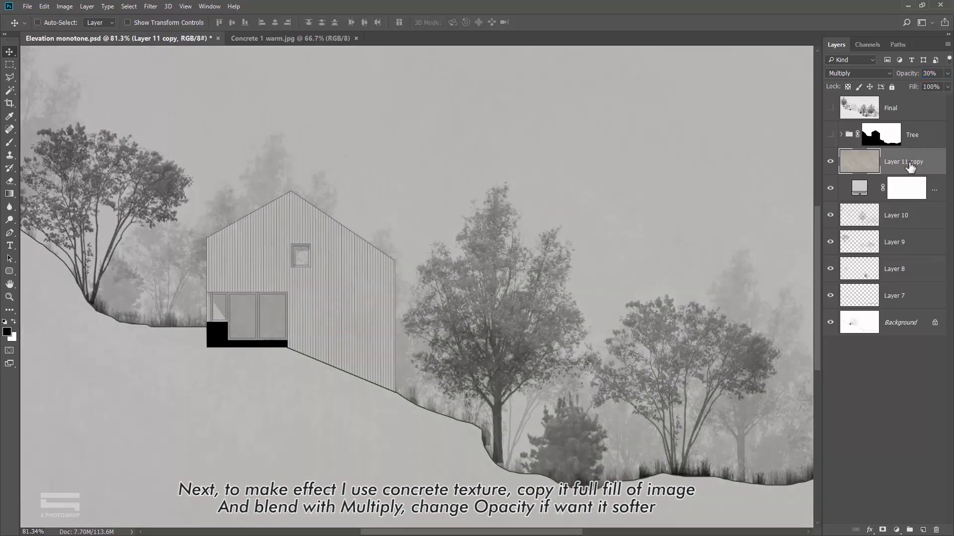
- Stamp all visible layers into a new layer and raise Camera Raw Texture to +100
{"action": "key", "text": "ctrl+shift+alt+e"}
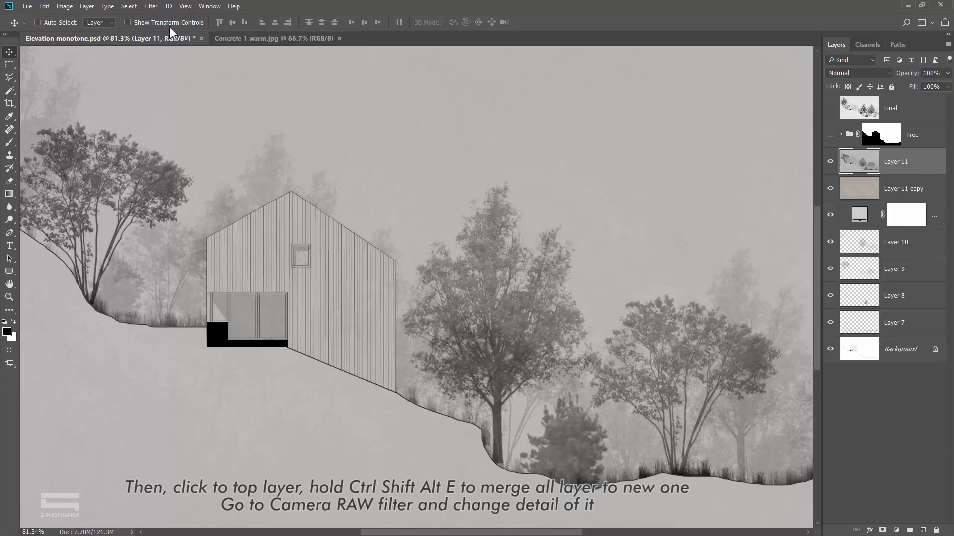
{"action": "left_click", "coordinate": [150, 7]}
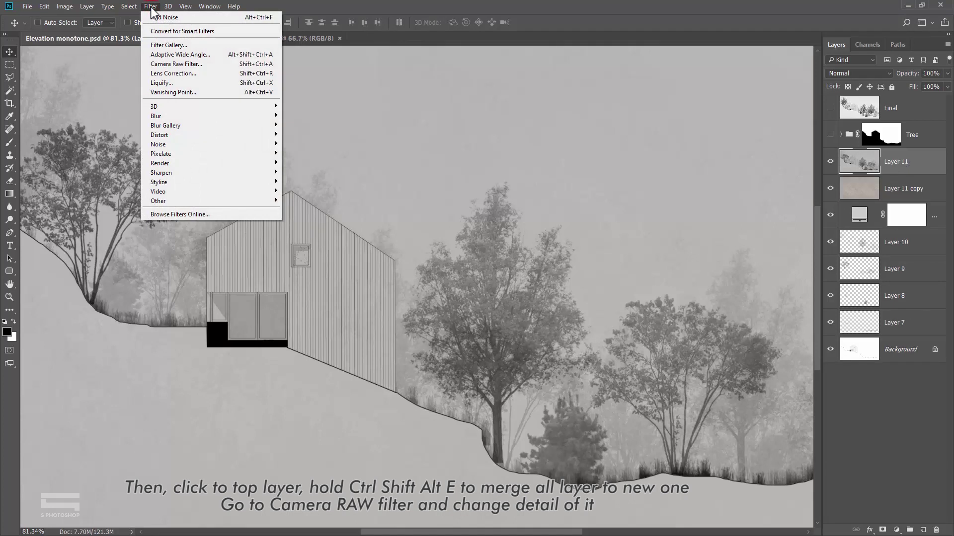
{"action": "left_click", "coordinate": [212, 63]}
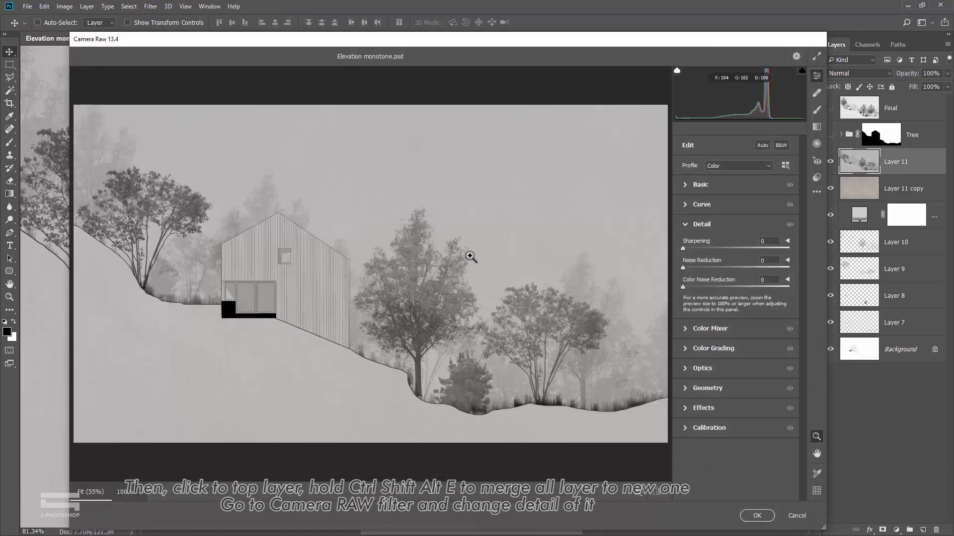
{"action": "left_click", "coordinate": [406, 277]}
{"action": "left_click", "coordinate": [686, 184]}
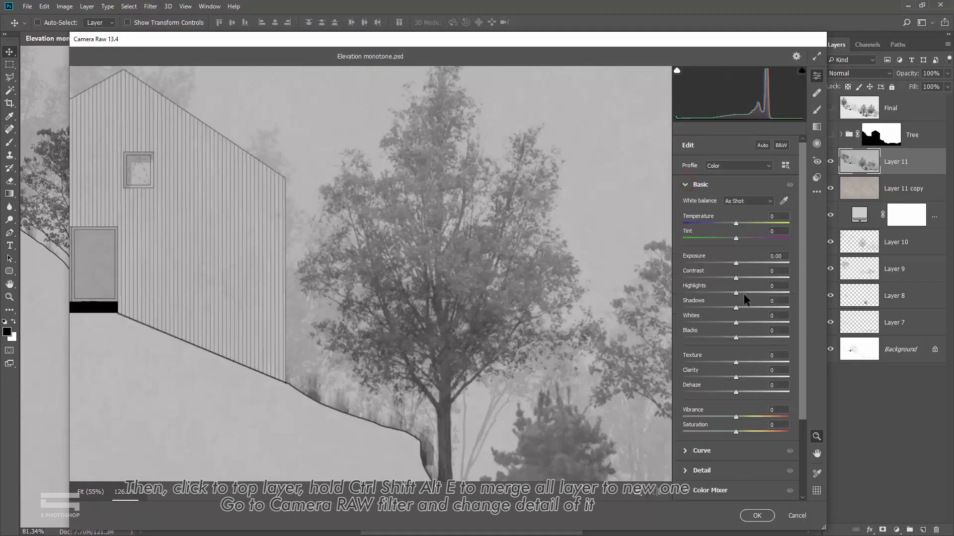
{"action": "left_click_drag", "start_coordinate": [743, 362], "coordinate": [792, 360]}
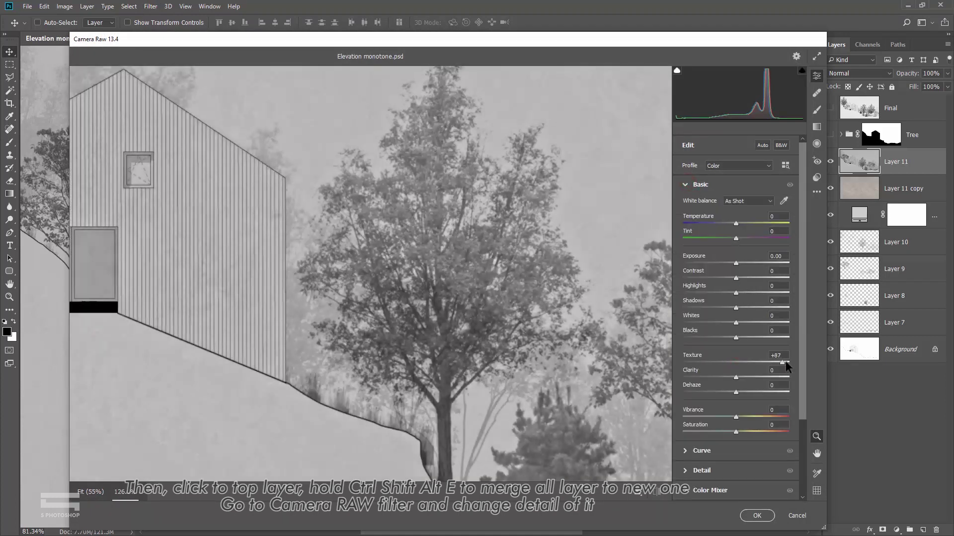
{"action": "left_click", "coordinate": [686, 185]}
- Set Camera Raw detail Sharpening to about 114 and apply the filter
{"action": "left_click", "coordinate": [685, 224]}
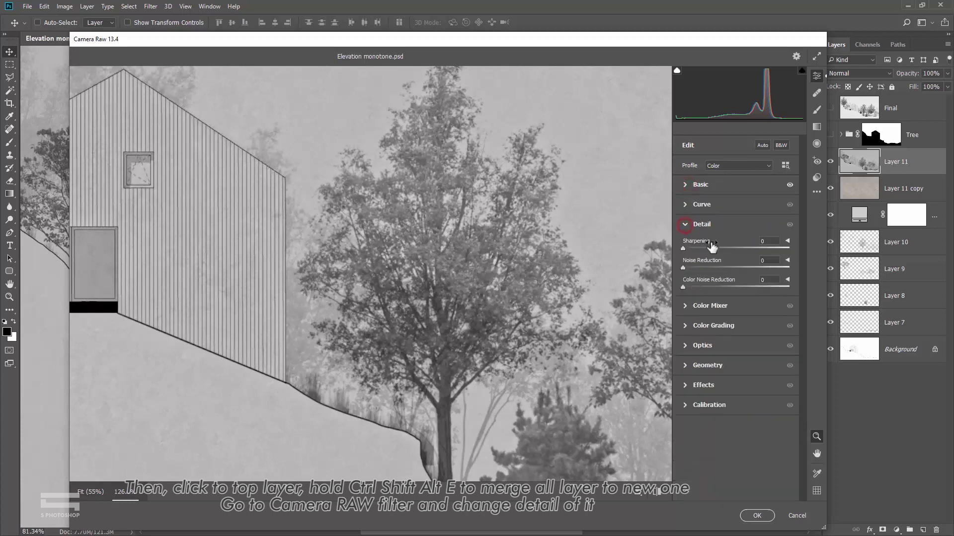
{"action": "left_click_drag", "start_coordinate": [709, 248], "coordinate": [789, 249]}
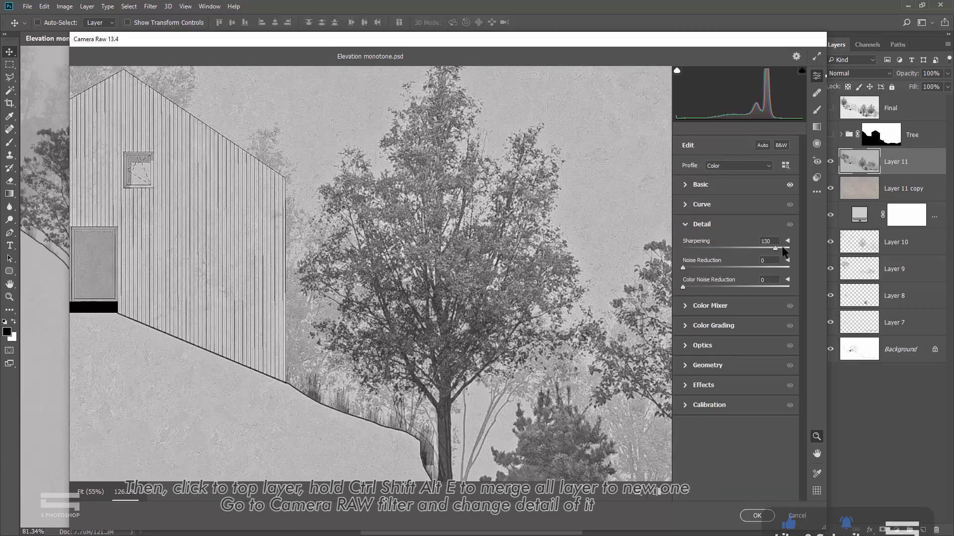
{"action": "left_click", "coordinate": [452, 271], "text": "alt"}
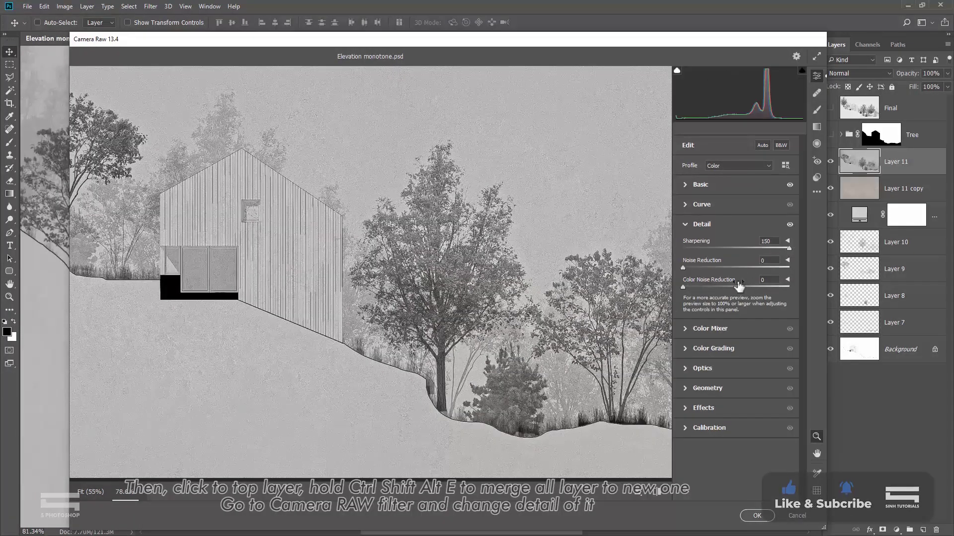
{"action": "mouse_move", "coordinate": [732, 248]}
{"action": "left_mouse_down"}
{"action": "mouse_move", "coordinate": [670, 251]}
{"action": "mouse_move", "coordinate": [763, 252]}
{"action": "left_mouse_up"}
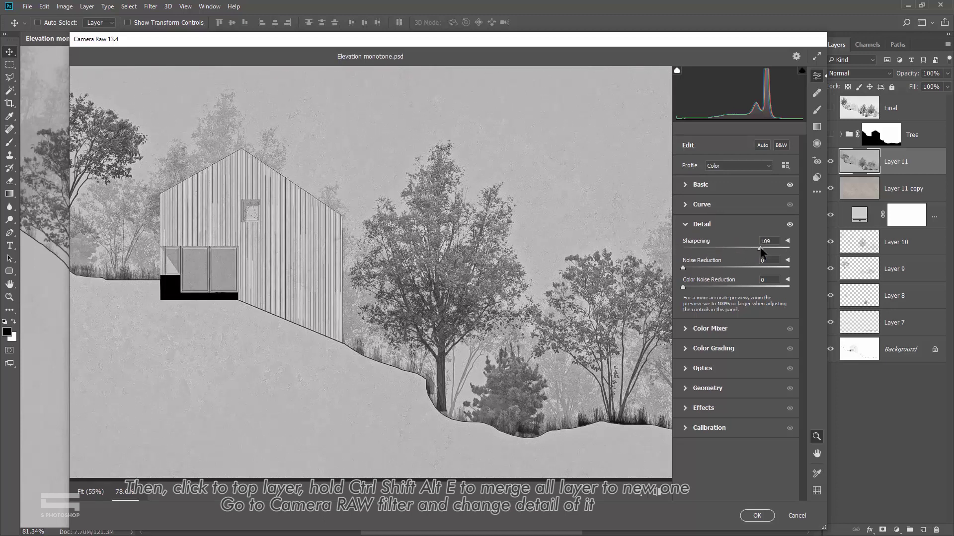
{"action": "left_click", "coordinate": [757, 516]}
{"action": "scroll", "coordinate": [436, 273], "scroll_direction": "up", "scroll_amount": 1}
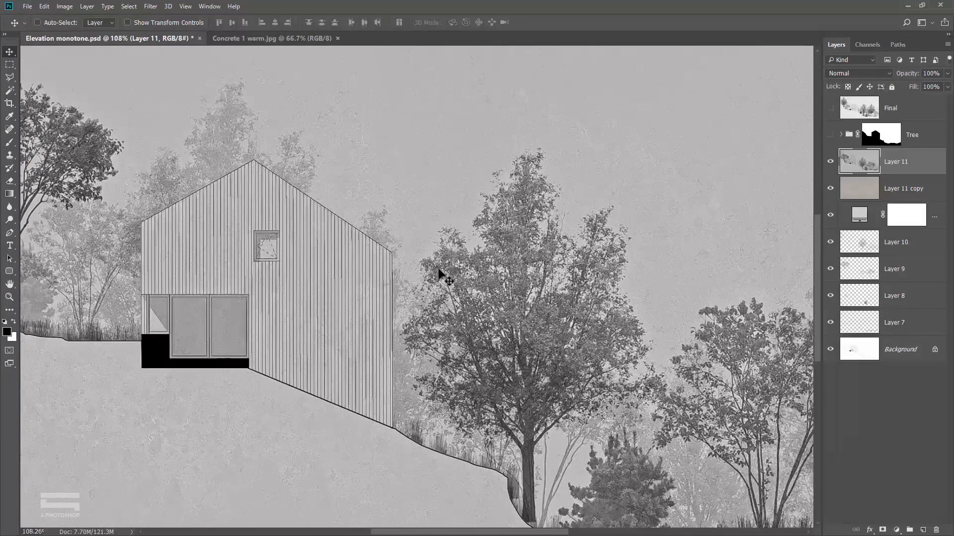
{"action": "left_click", "coordinate": [830, 161]}
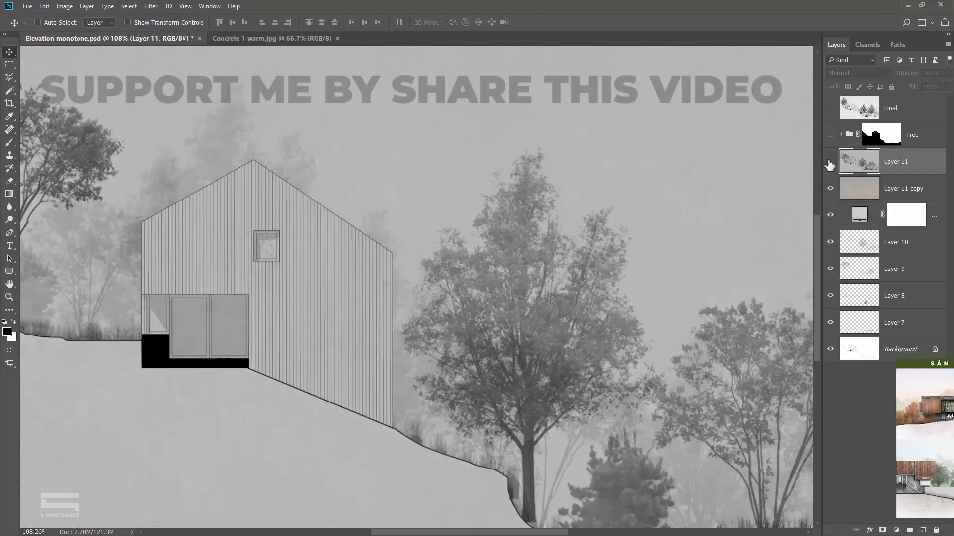
{"action": "left_click", "coordinate": [830, 161]}
{"action": "scroll", "coordinate": [484, 318], "scroll_direction": "up", "scroll_amount": 2}
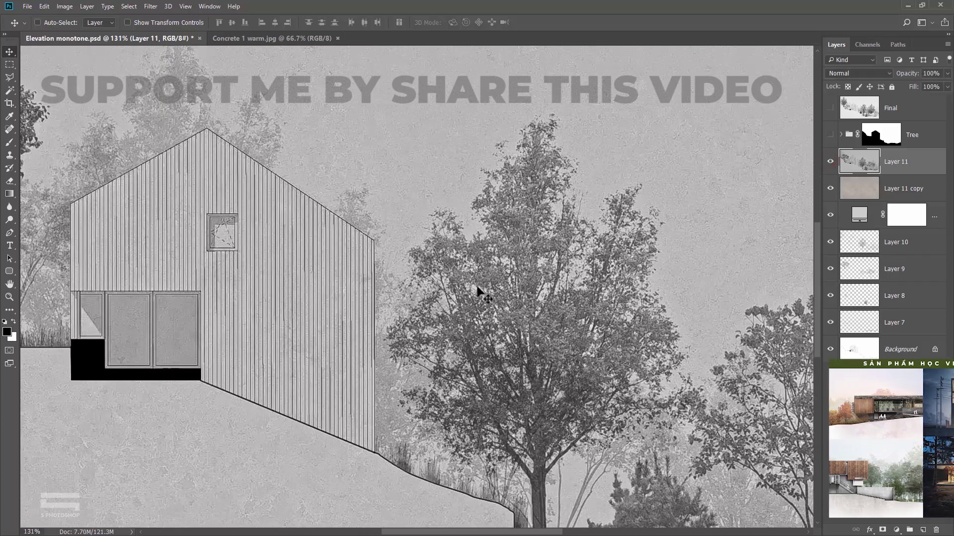
{"action": "scroll", "coordinate": [476, 293], "scroll_direction": "down", "scroll_amount": 3}
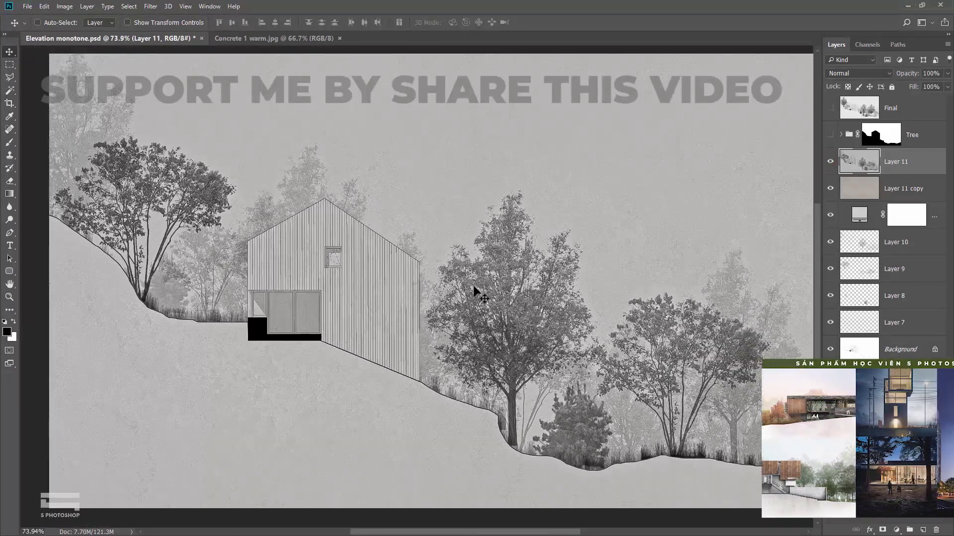
{"action": "scroll", "coordinate": [479, 294], "scroll_direction": "down", "scroll_amount": 1}
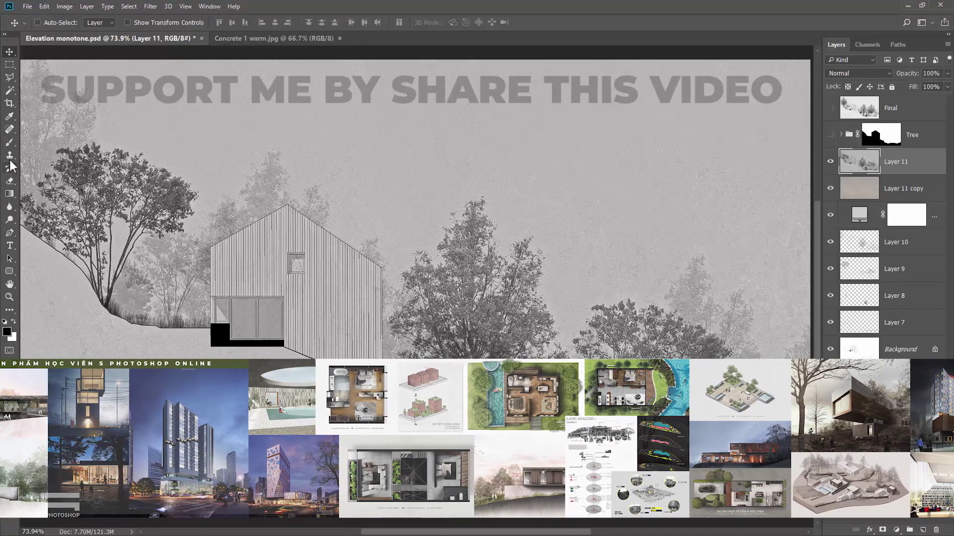
{"action": "left_click", "coordinate": [10, 143]}
{"action": "left_click", "coordinate": [55, 23]}
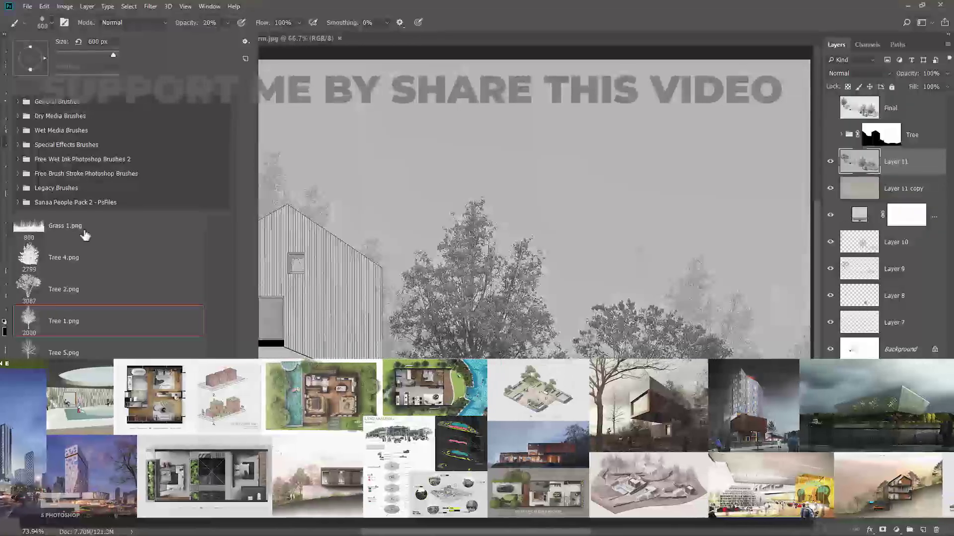
{"action": "key", "text": "Escape"}
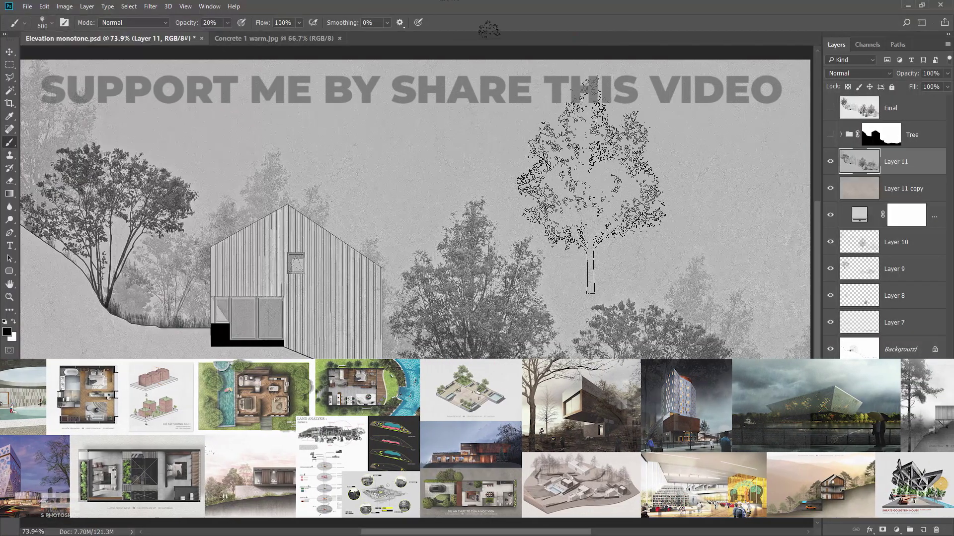
{"action": "key", "text": "v"}
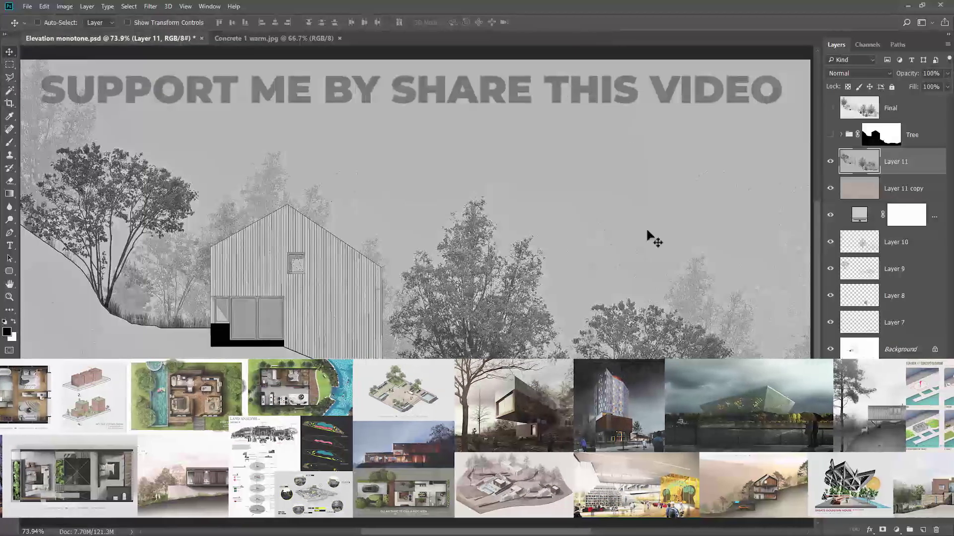